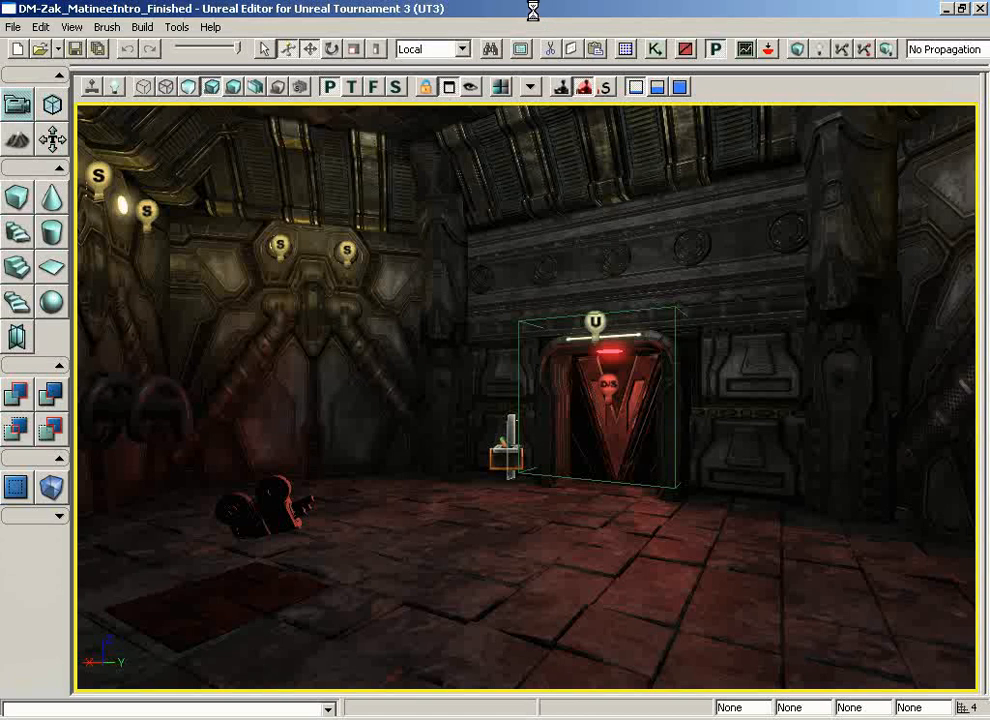
Save the level and start an in-editor play session from the floor in front of the door
key(ctrl+s)
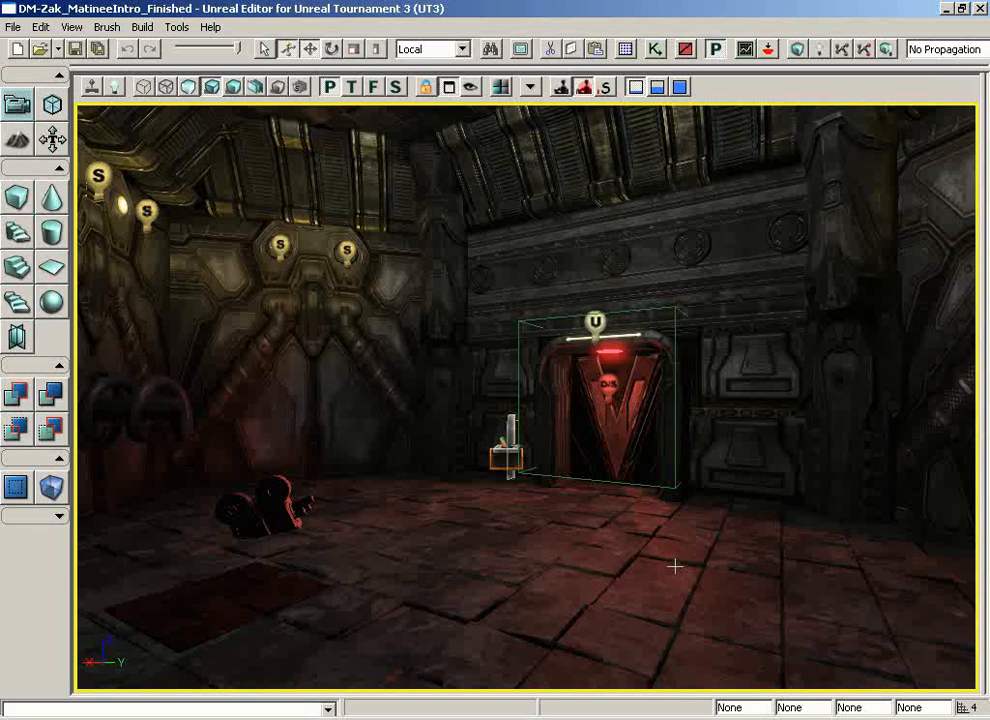
right_click(648, 612)
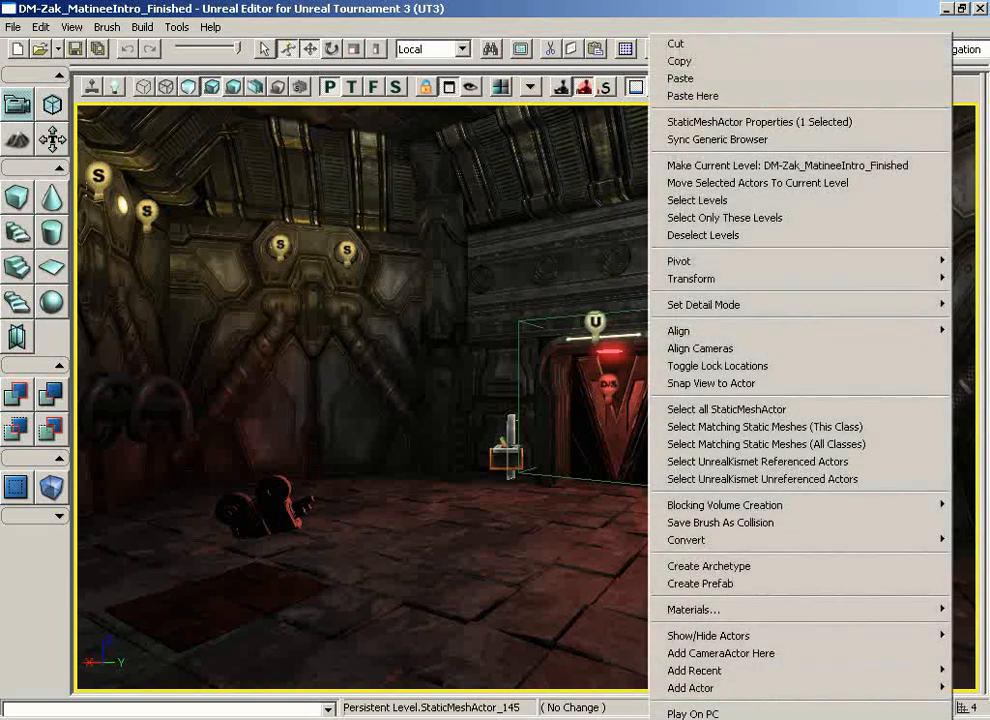
click(692, 714)
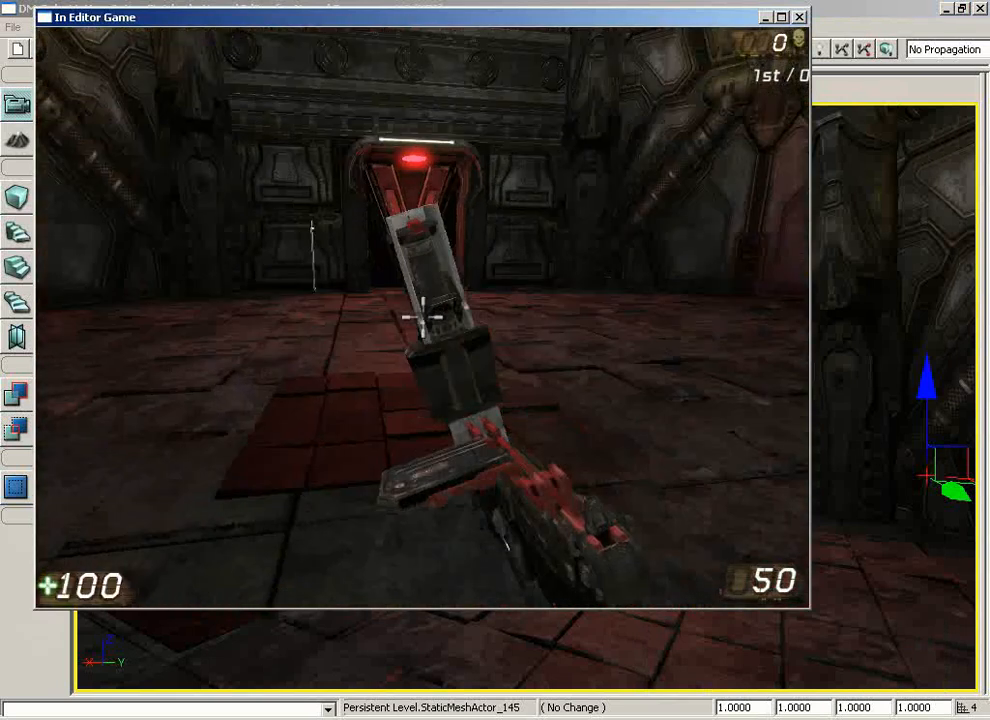
Walk around the first room in the play session and examine the door and its surroundings
key(d)
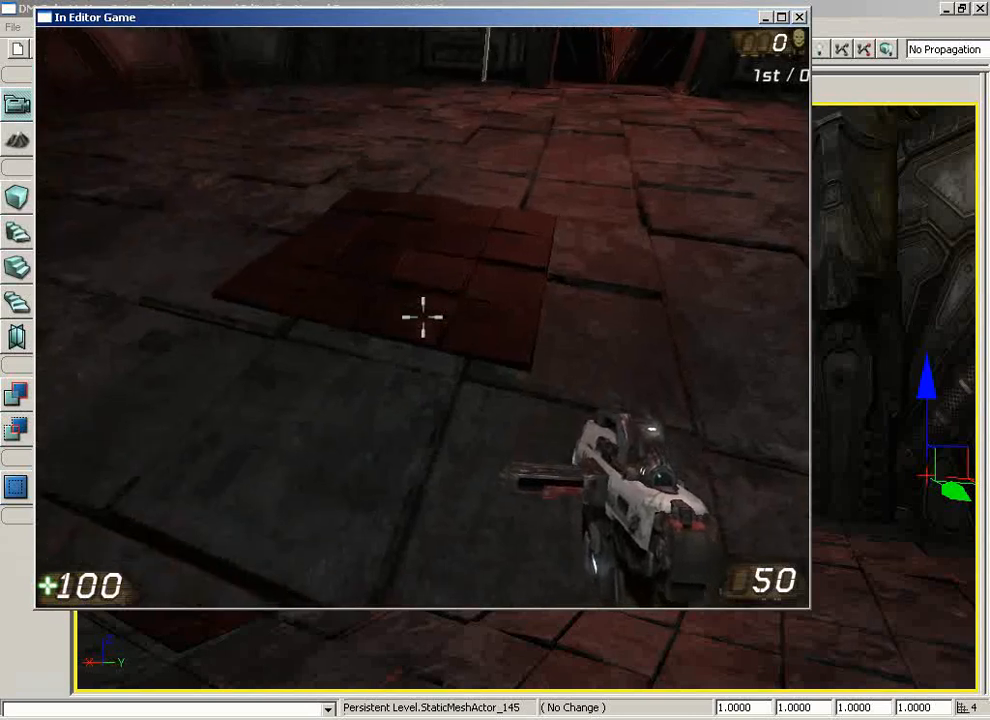
key(w)
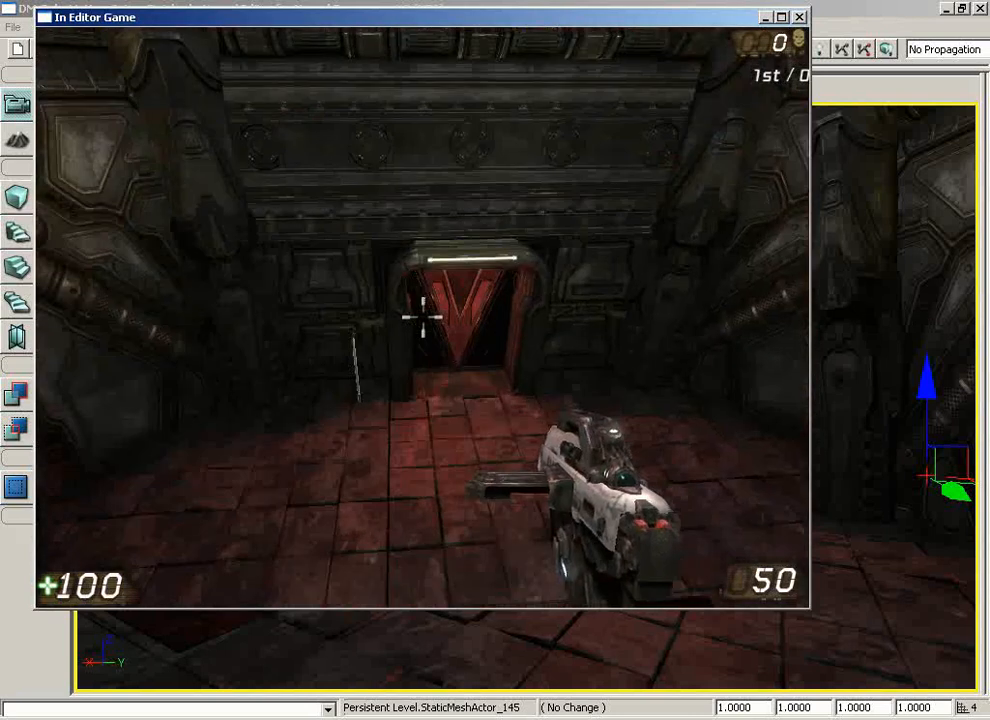
key(s)
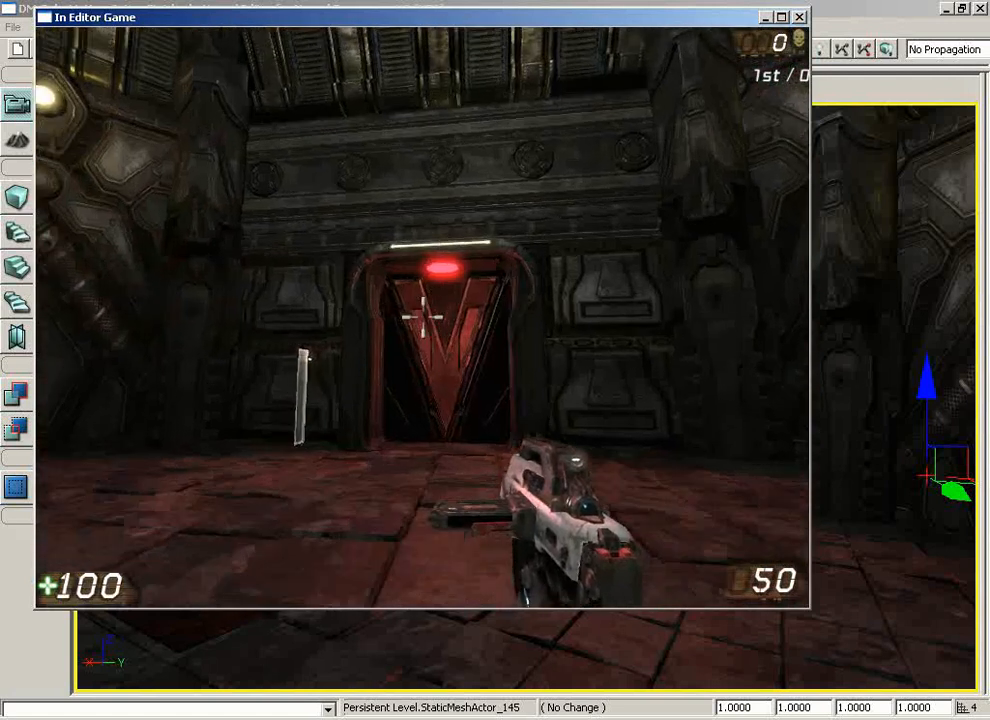
key(w)
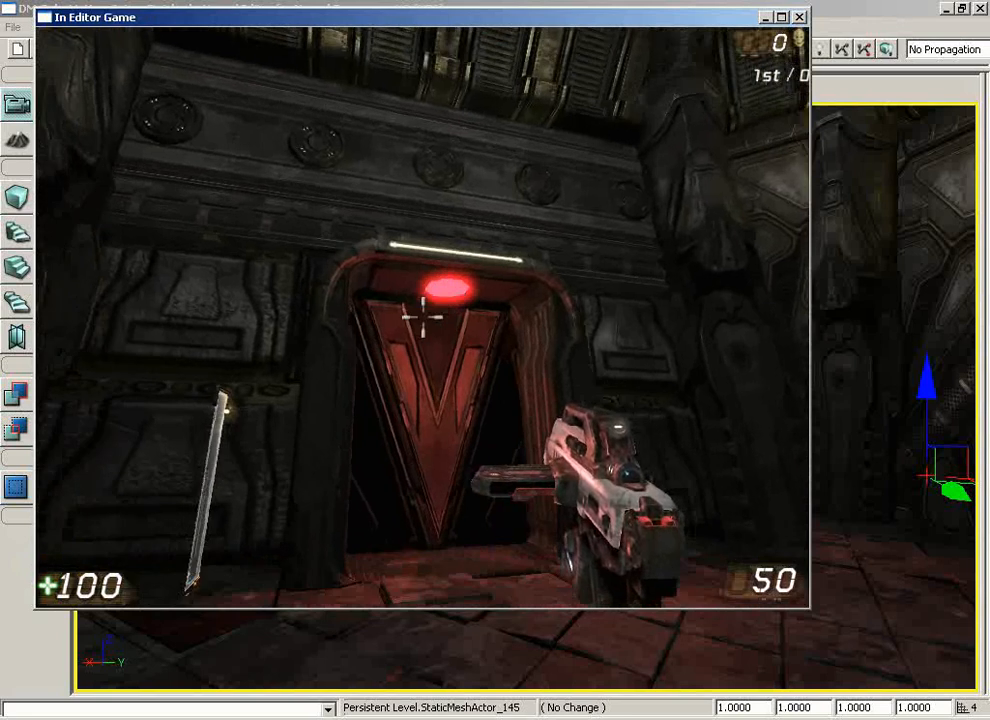
Walk up to the glowing panel beside the door and use its trigger repeatedly to test the room's lights
key(a)
key(w)
key(w)
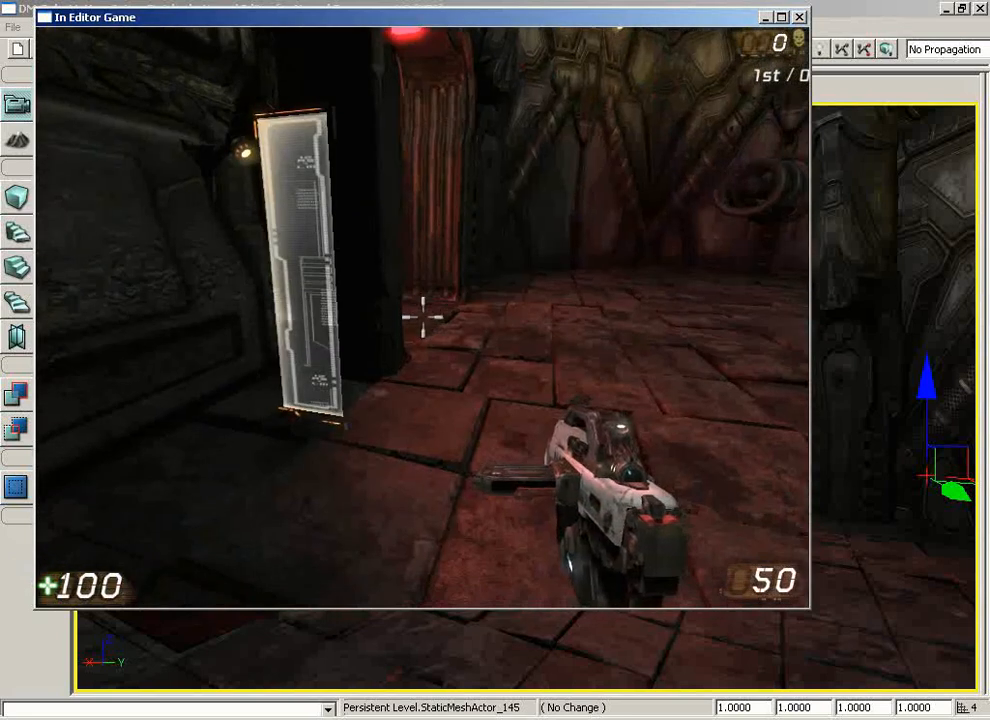
key(w)
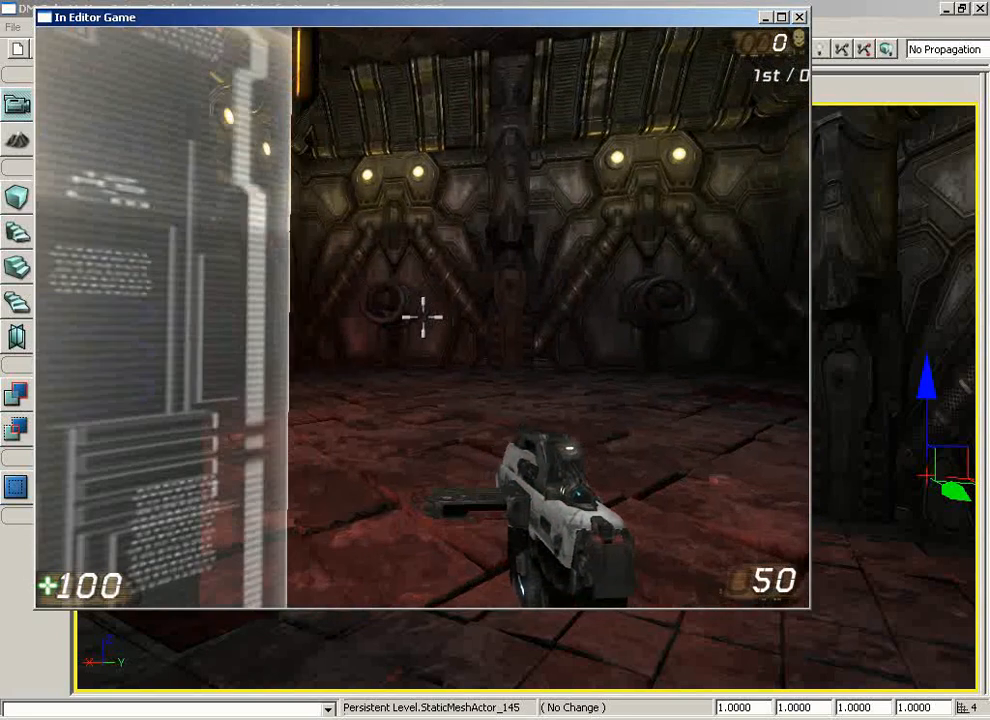
key(e)
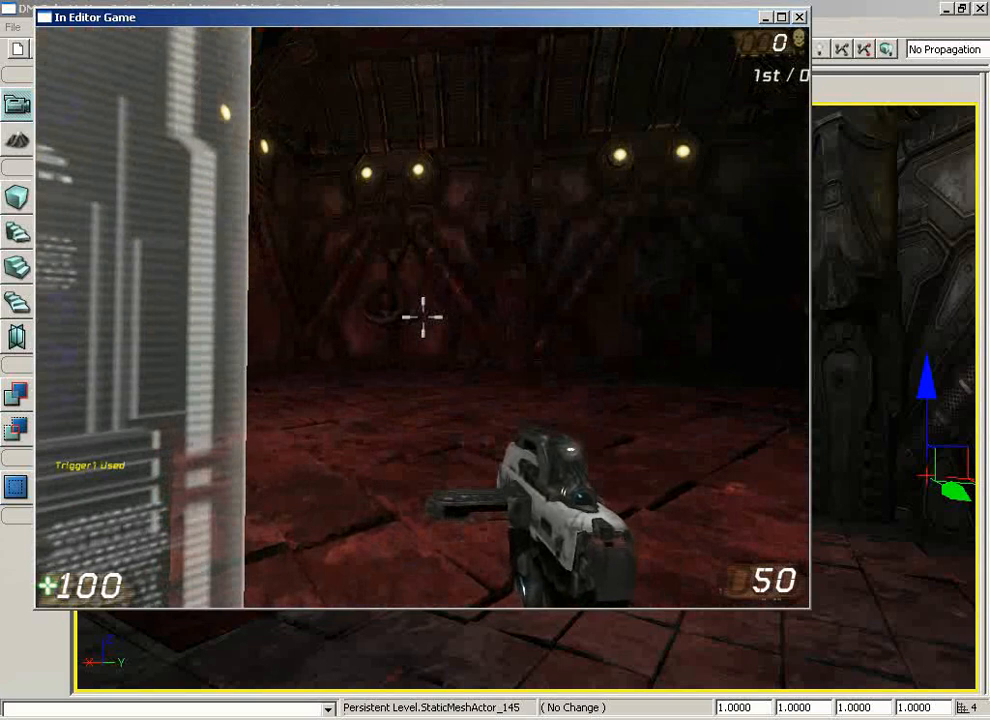
key(w)
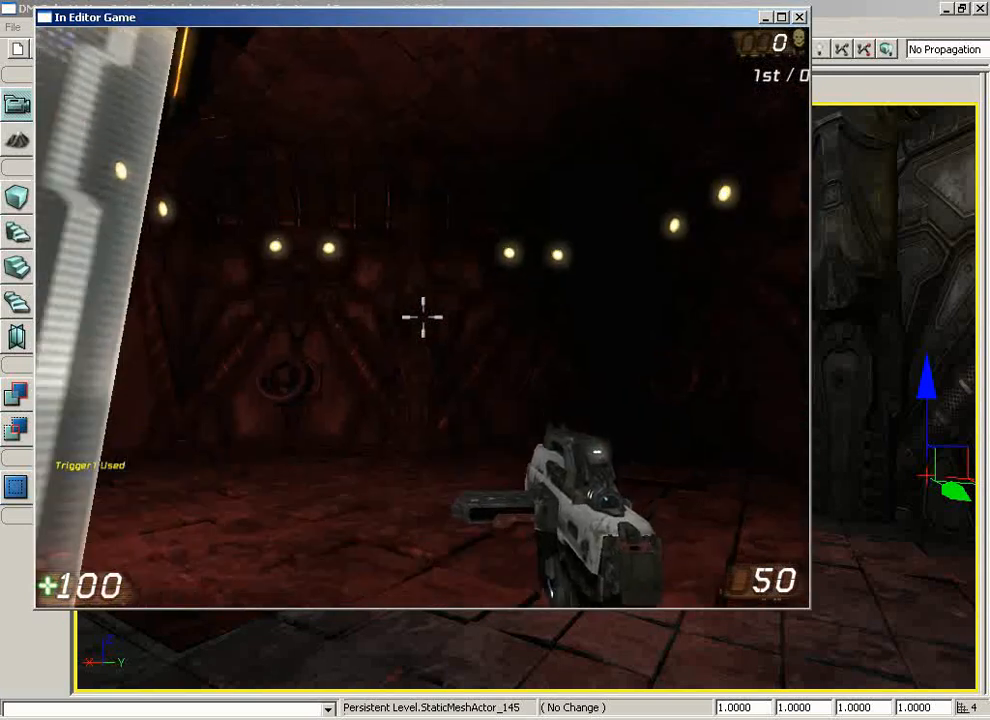
key(e)
key(e)
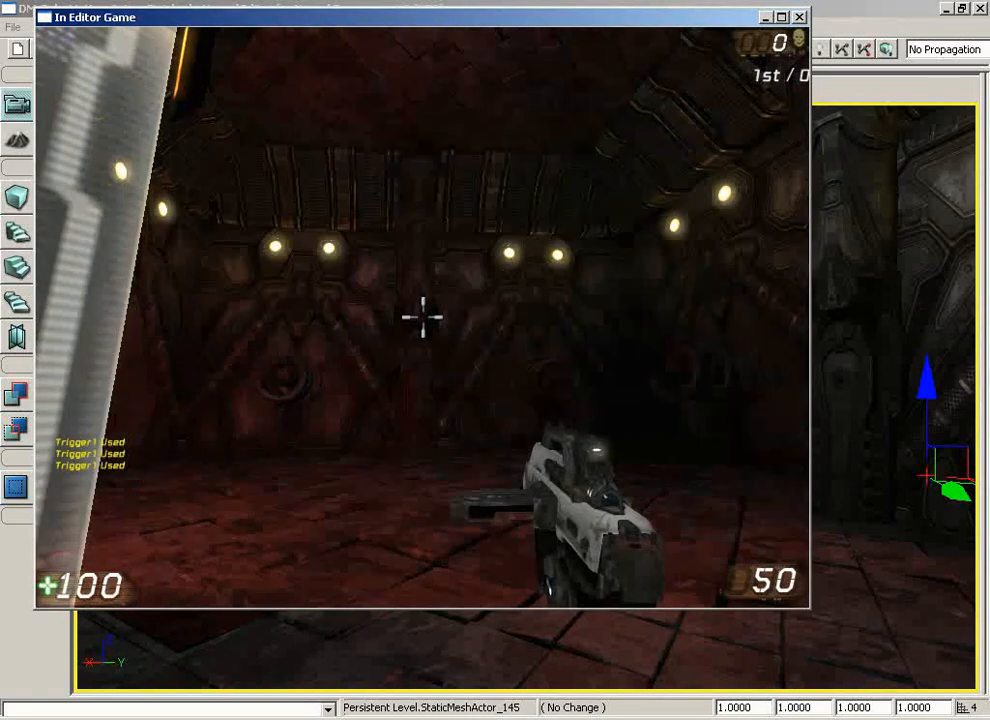
Approach the door in the darkened room and move through its frame to test its automatic opening and closing
key(w)
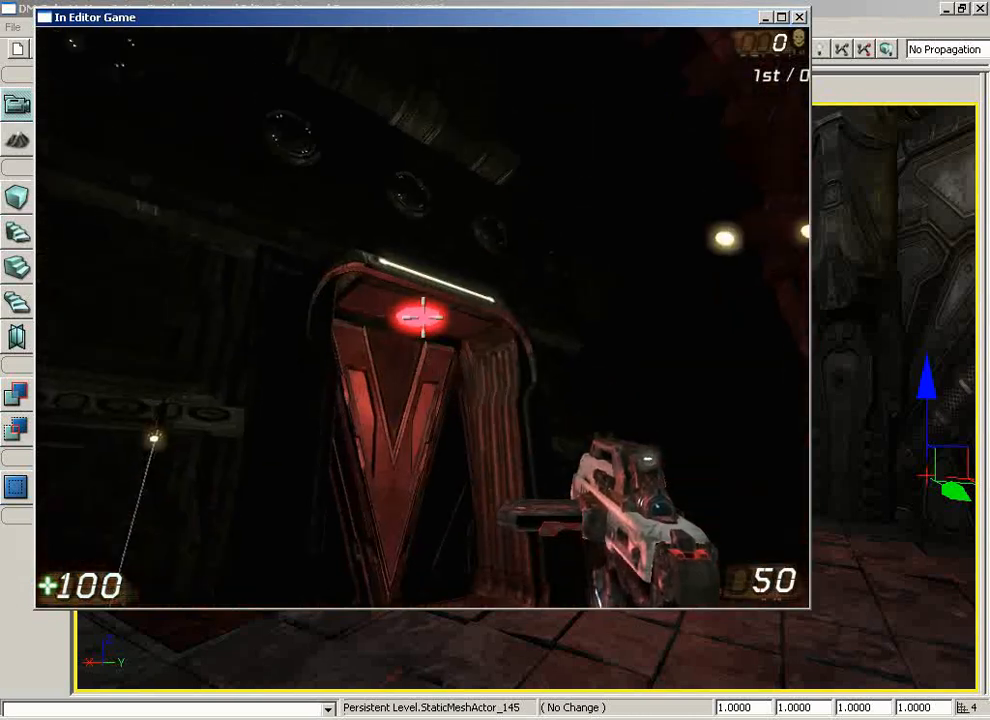
key(w)
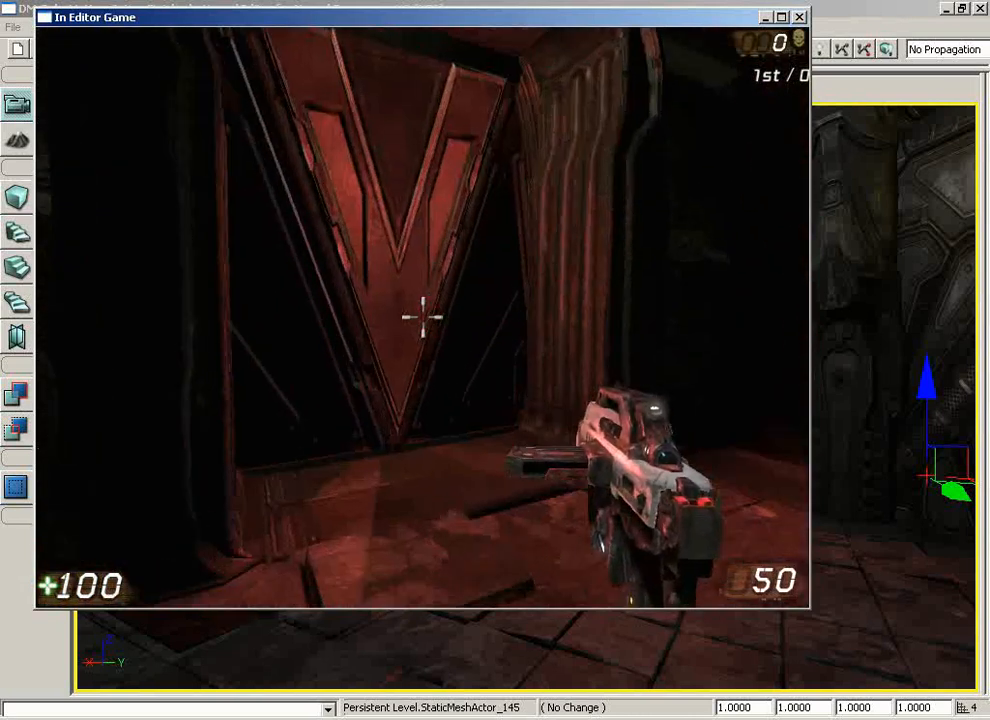
key(w)
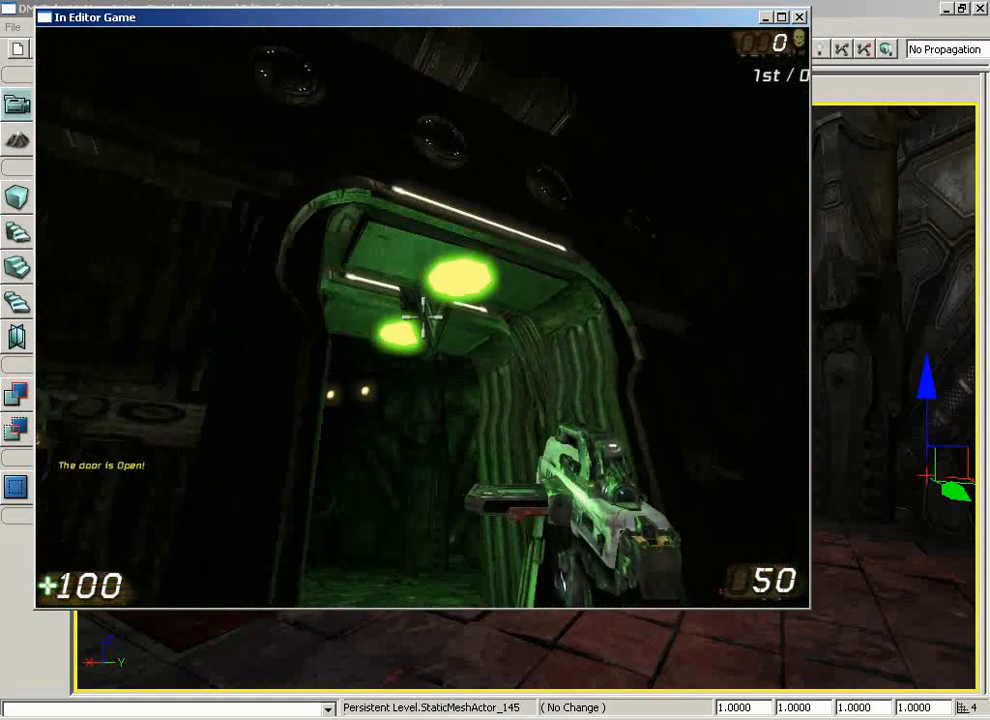
key(w)
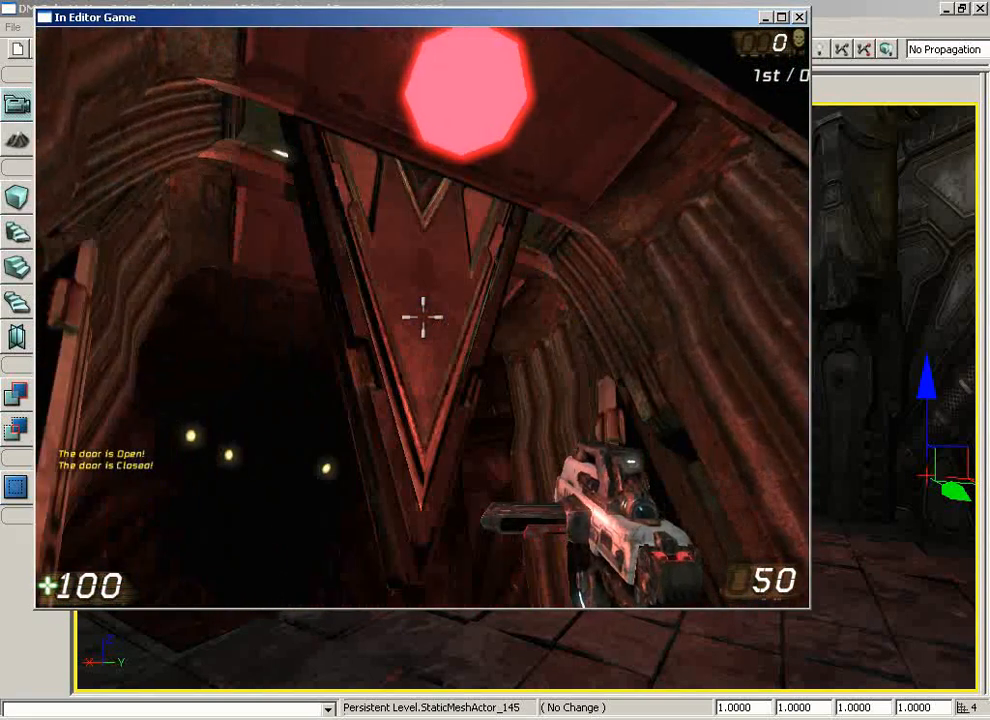
key(s)
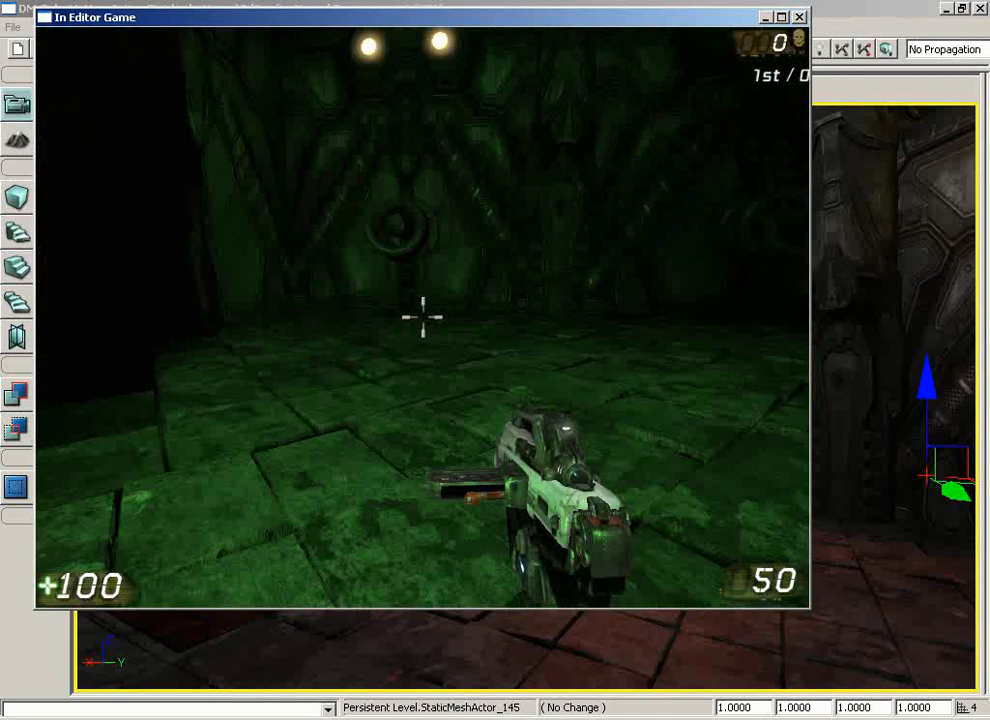
Walk back to the closed door and pass through it into the room with the trigger icon
key(w)
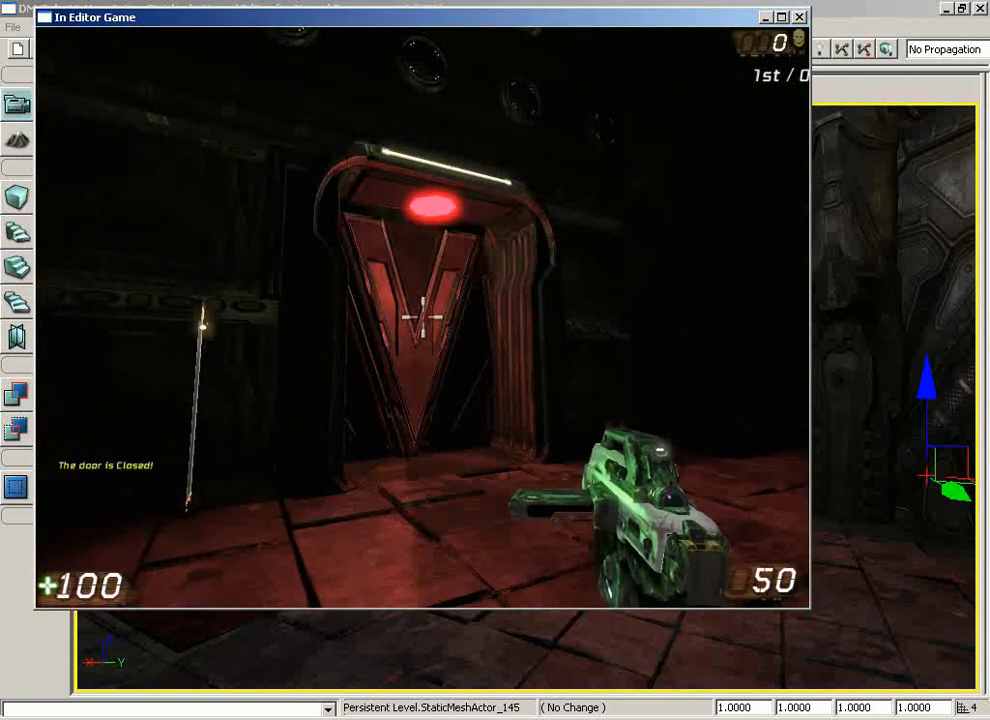
key(w)
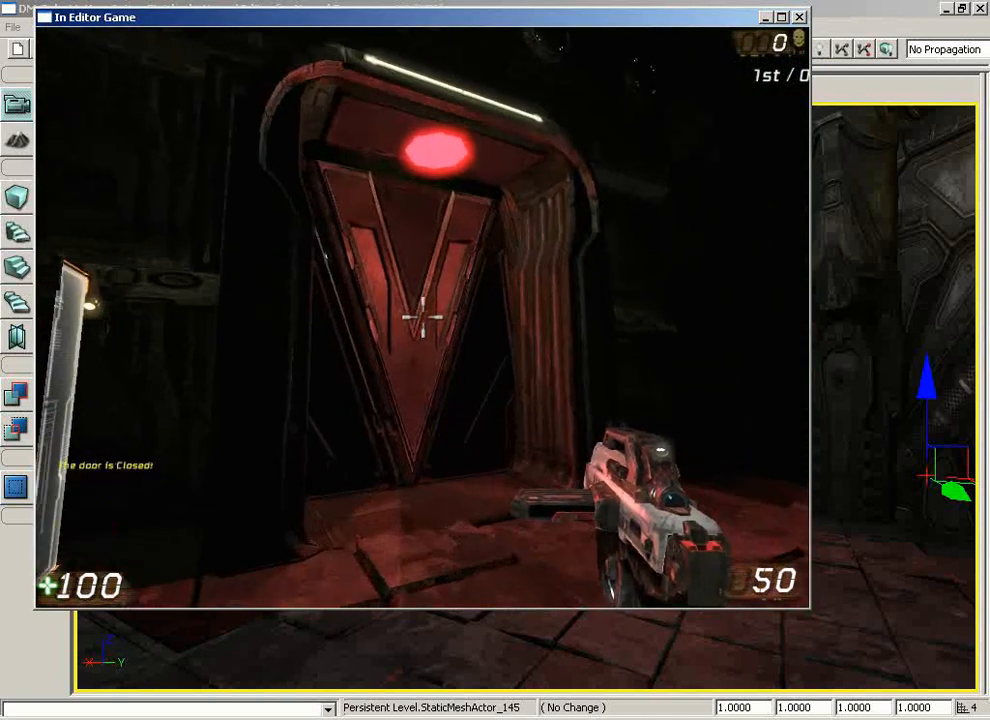
key(w)
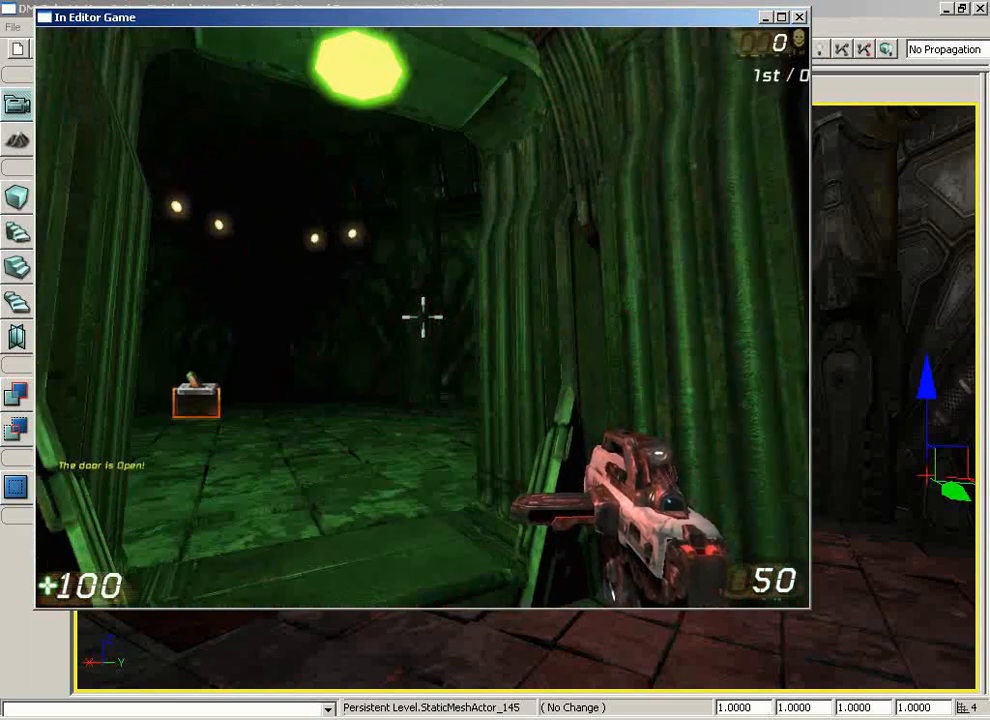
key(w)
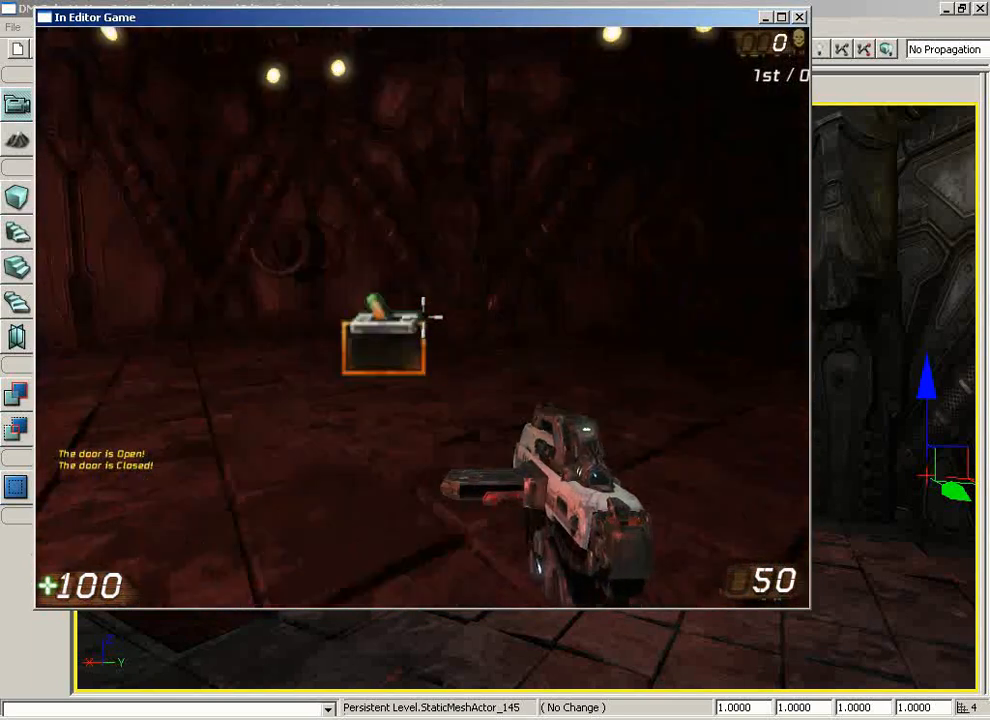
Go to the glowing panel in the trigger-icon room and use its switch repeatedly to test the lights
key(w)
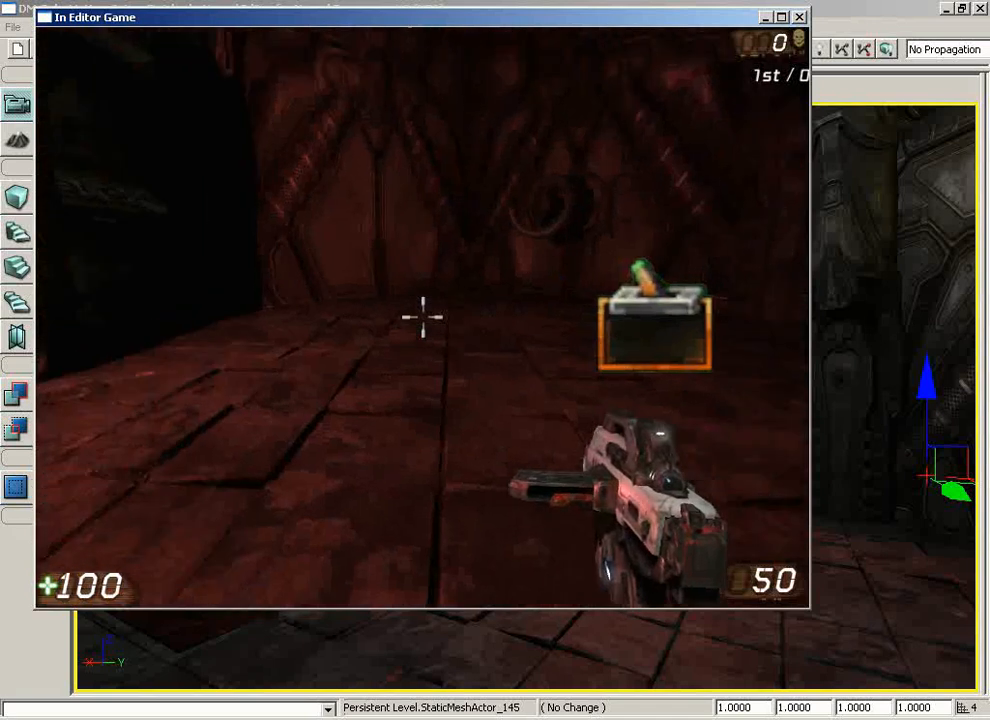
key(w)
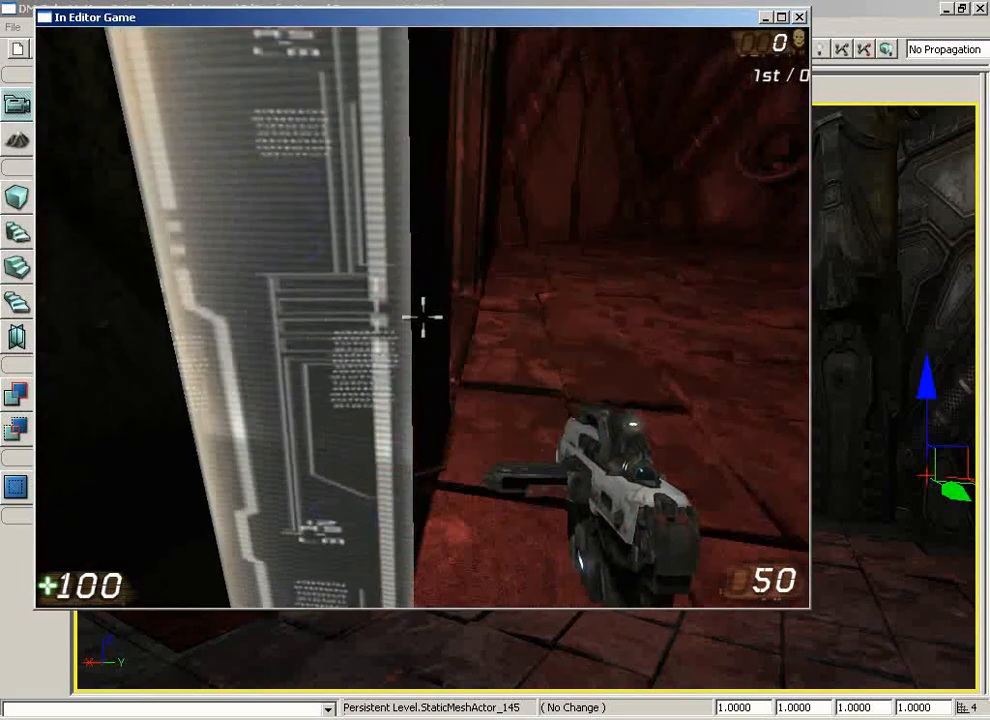
key(e)
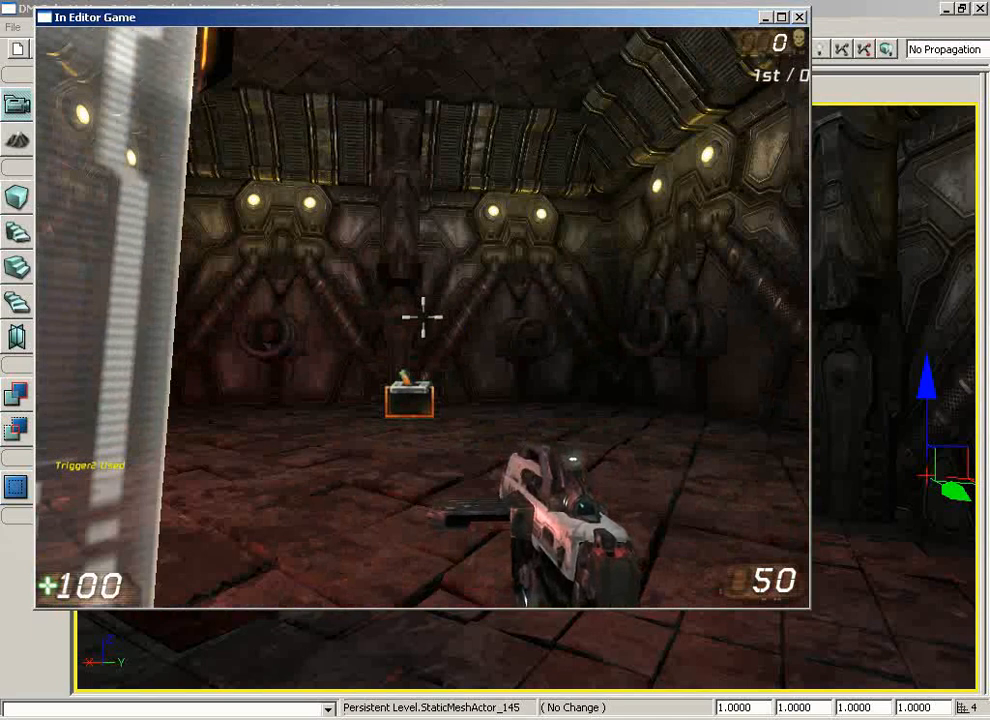
key(e)
key(e)
key(e)
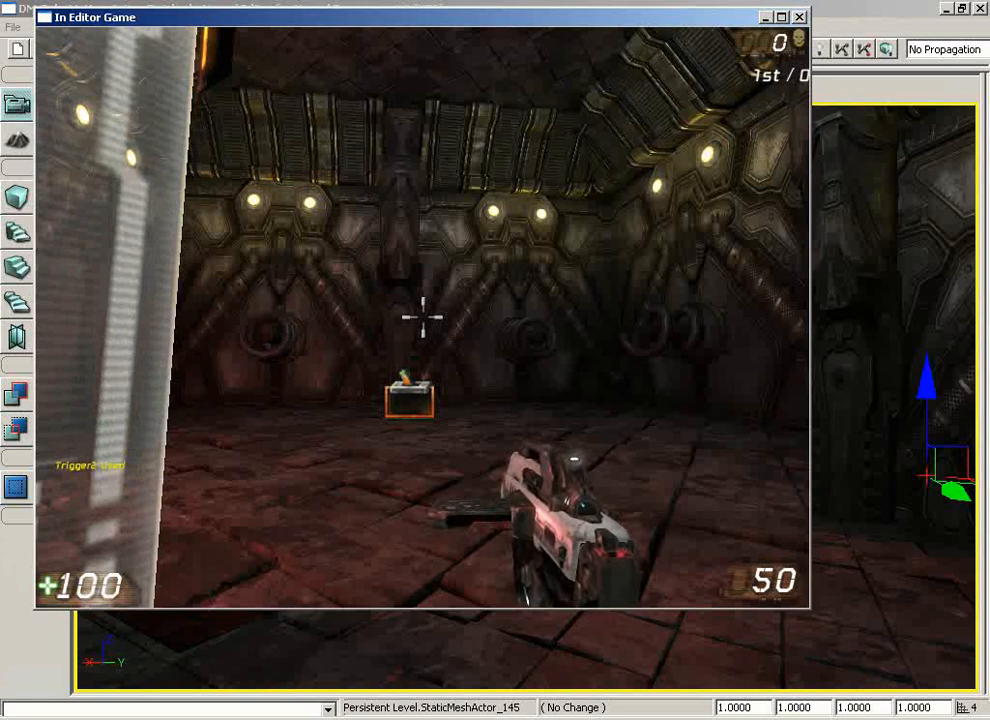
Walk up to the free-standing trigger icon on the floor and try using it
key(w)
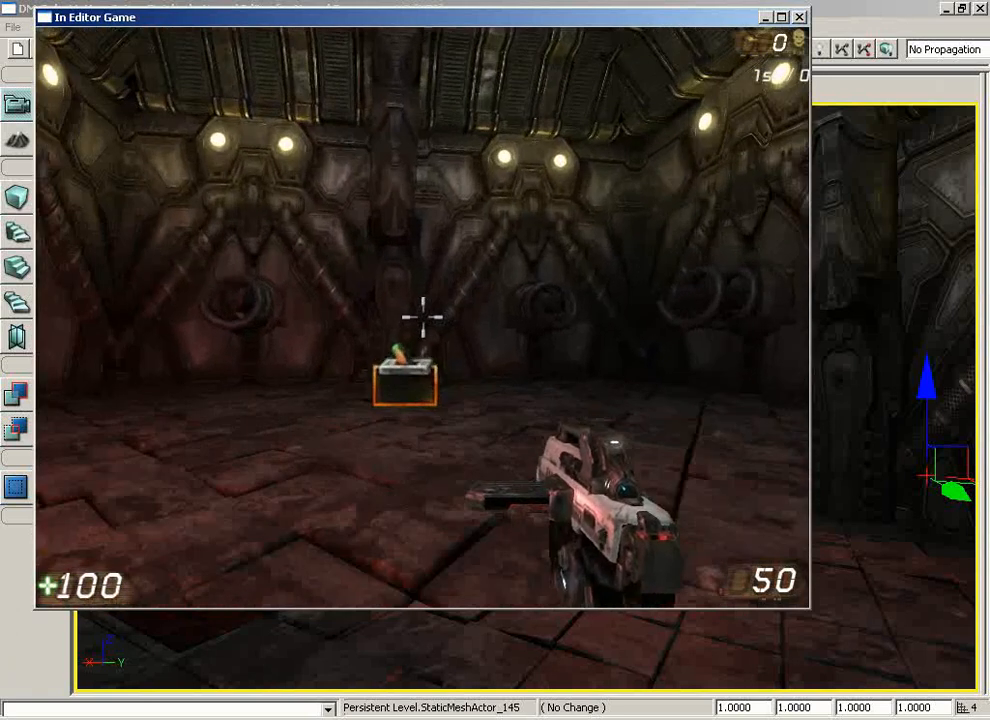
key(w)
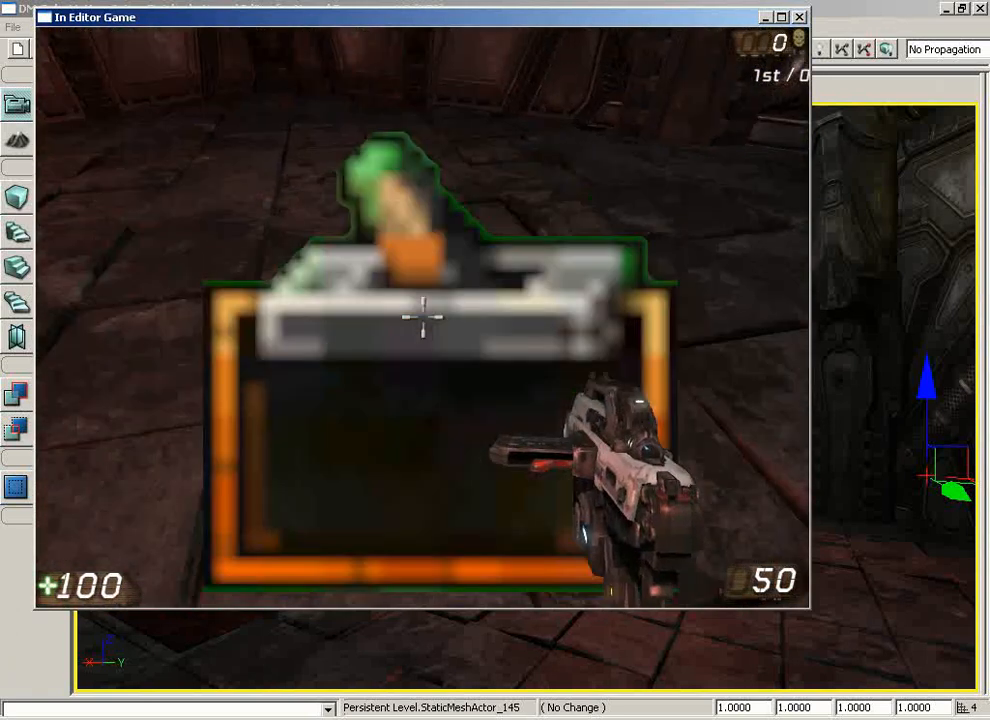
key(e)
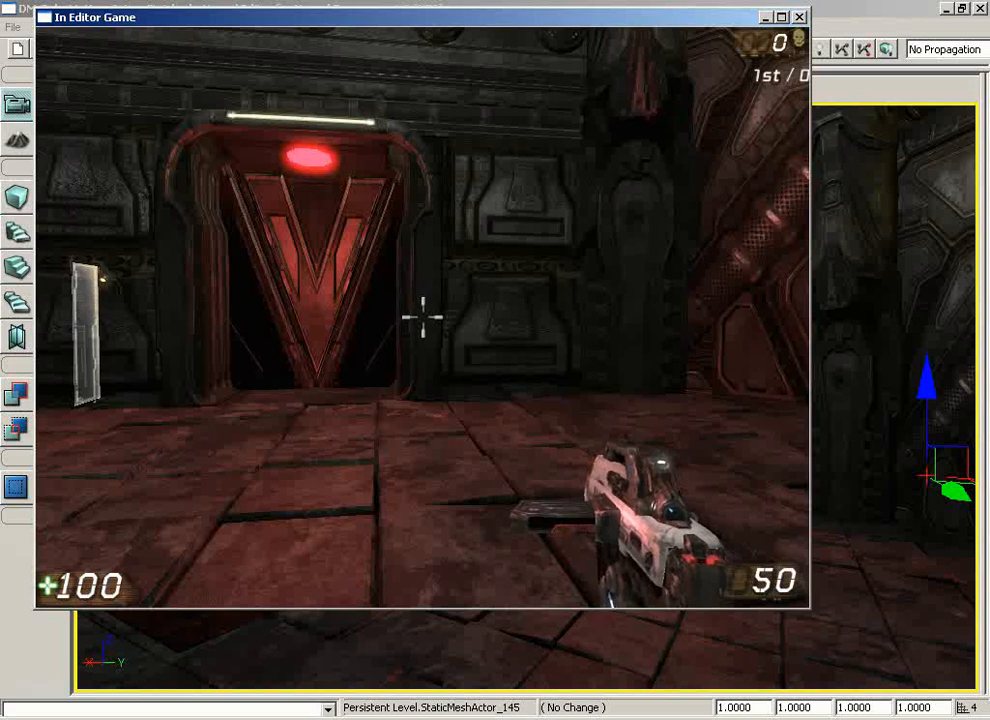
Line up with the closed door in the lit room and walk up to it to test its opening again
key(w)
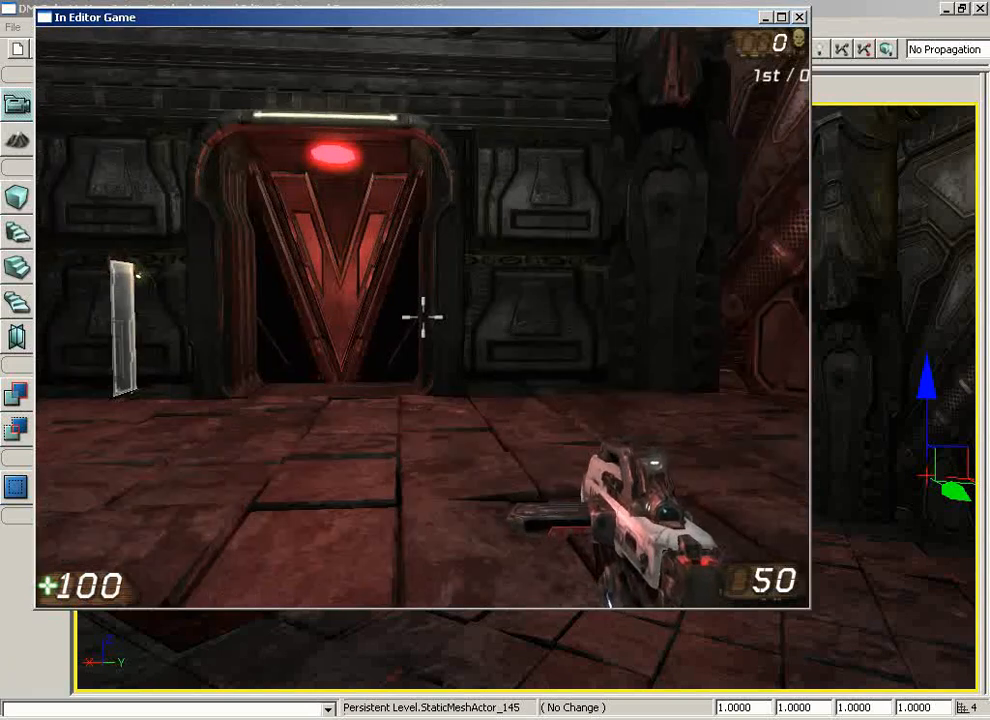
key(a)
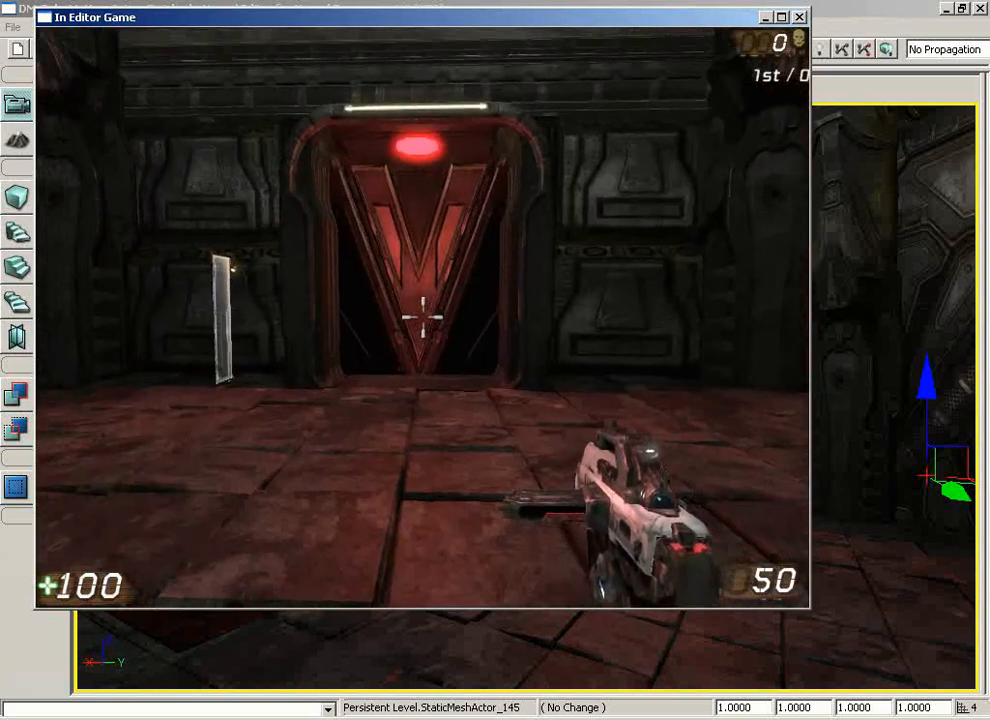
key(a)
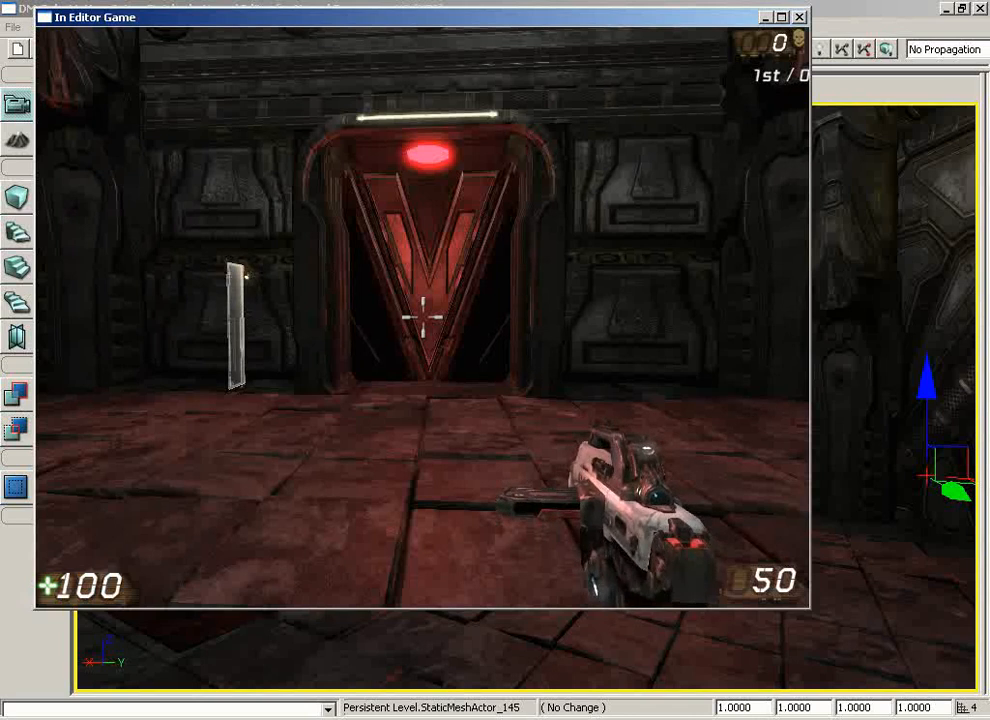
key(w)
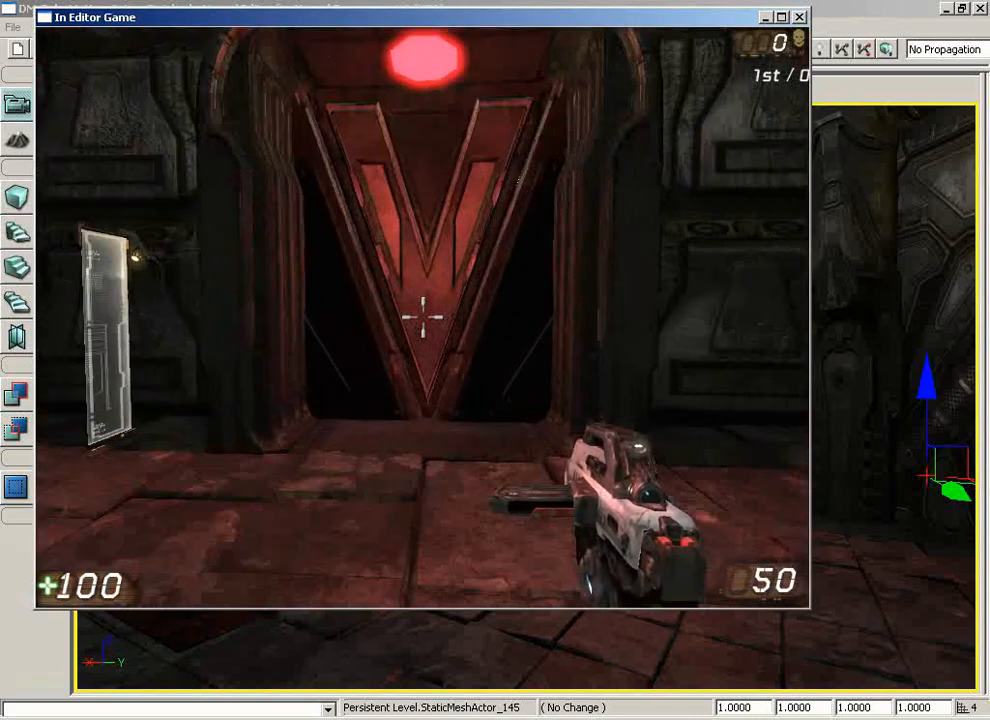
key(w)
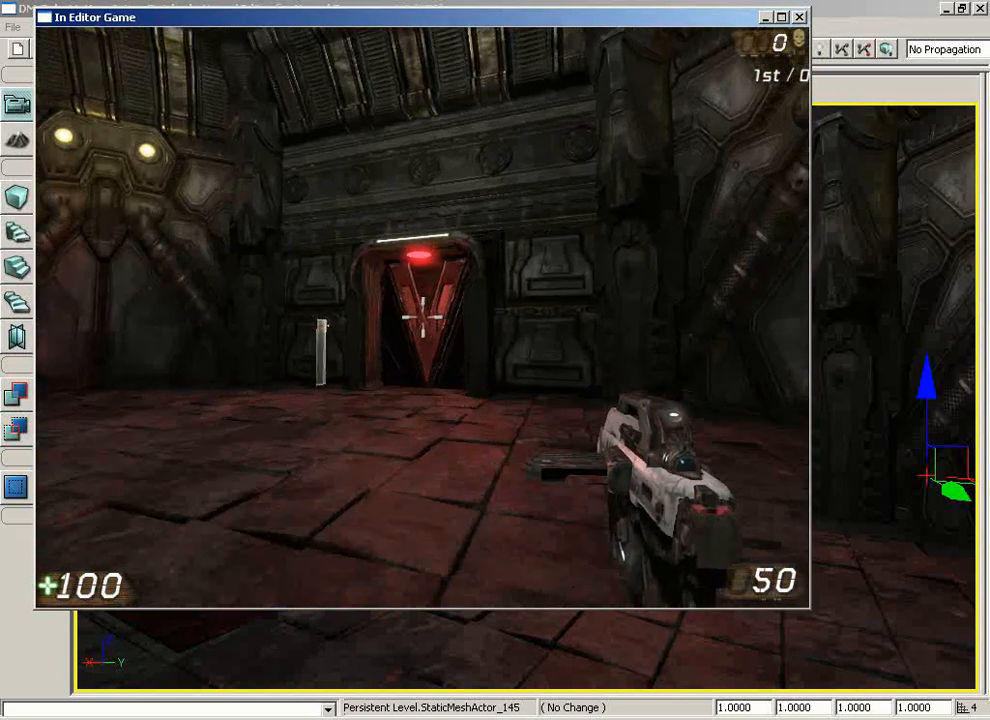
key(w)
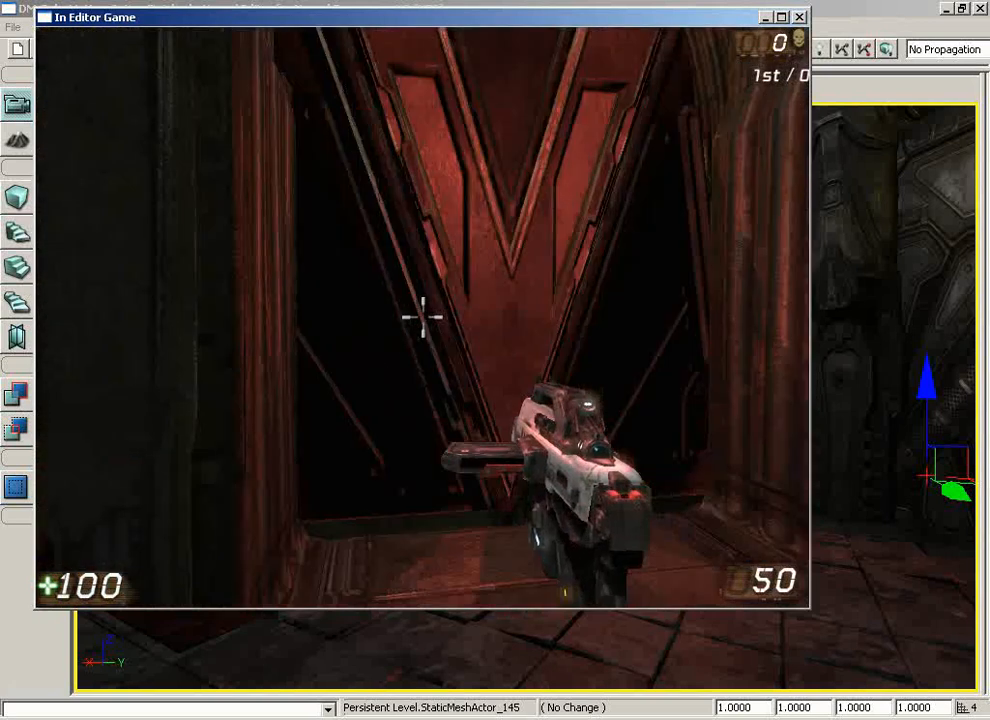
key(w)
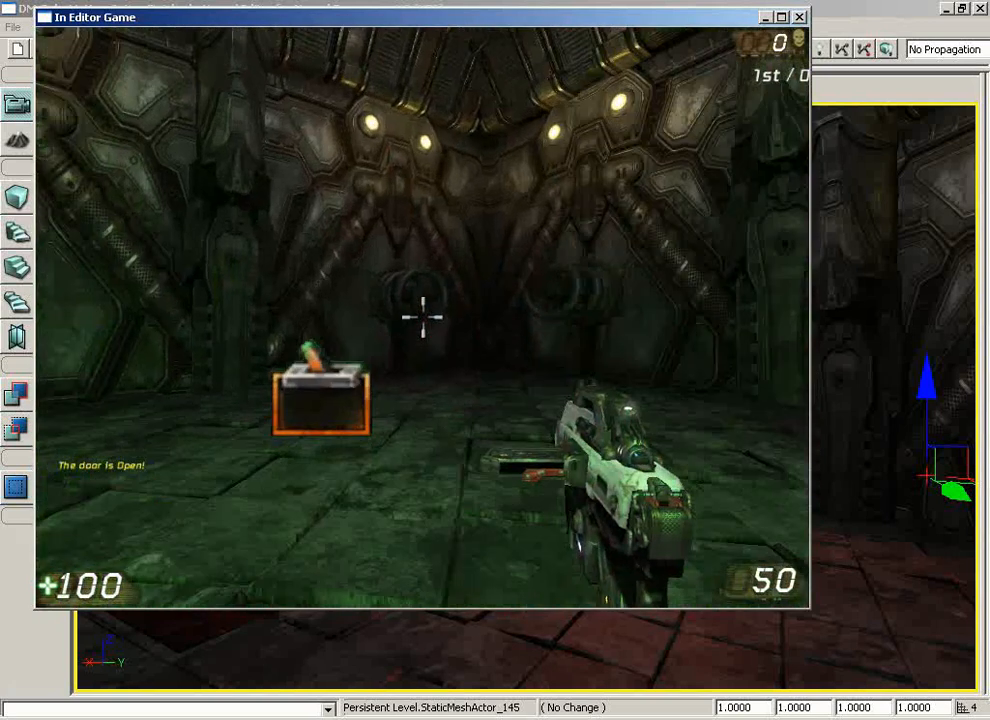
Move through the automatic door once more to test its opening and closing, and end the in-editor play test
key(w)
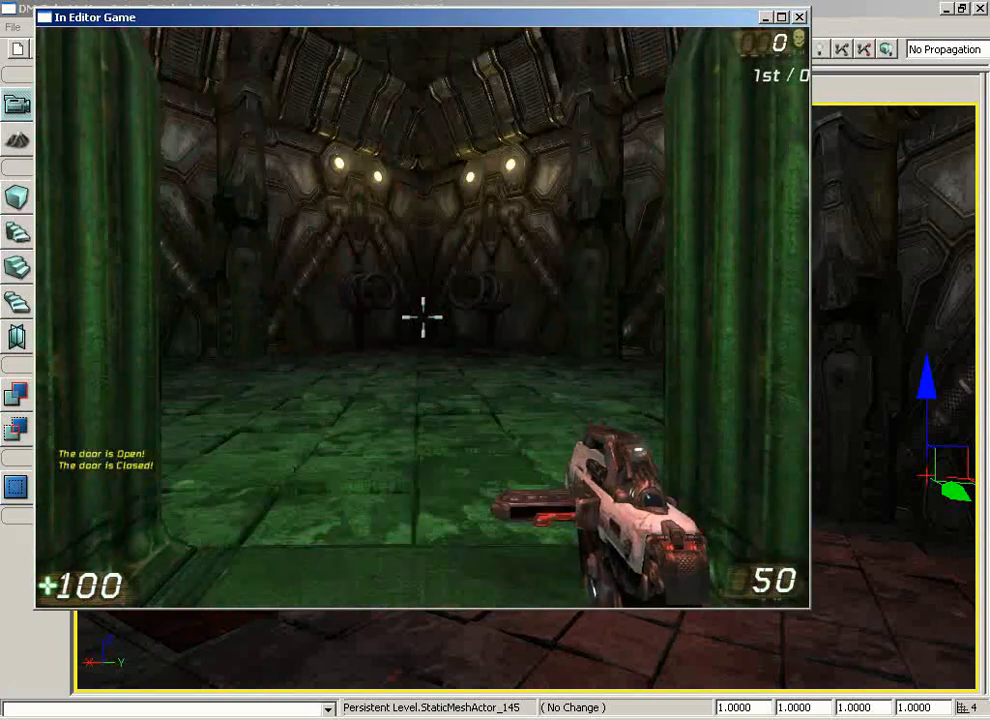
key(w)
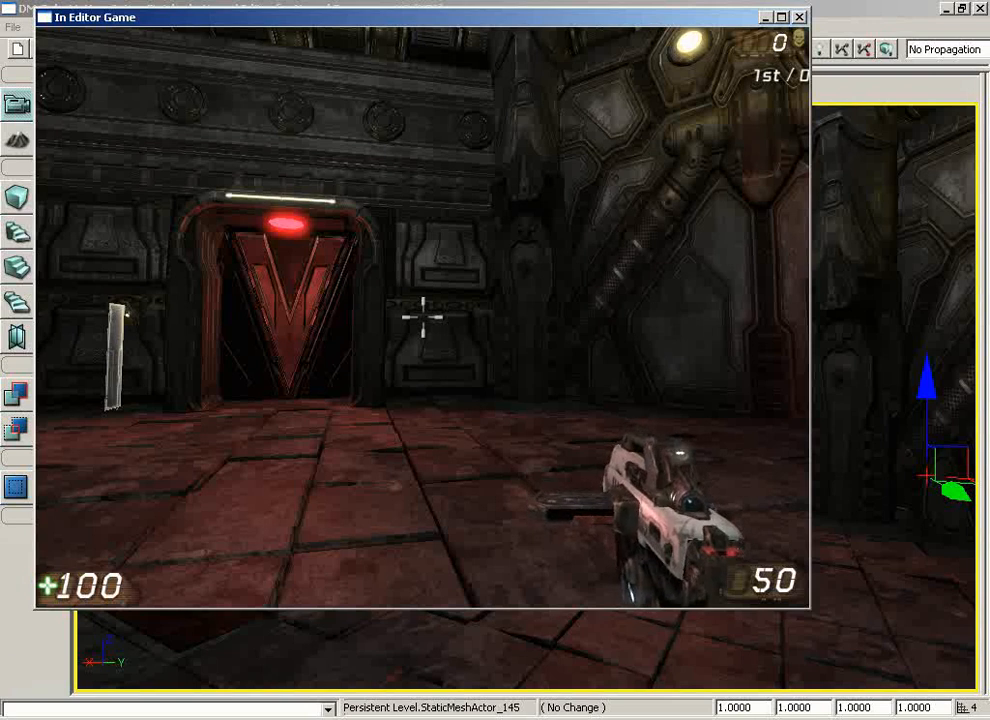
key(Escape)
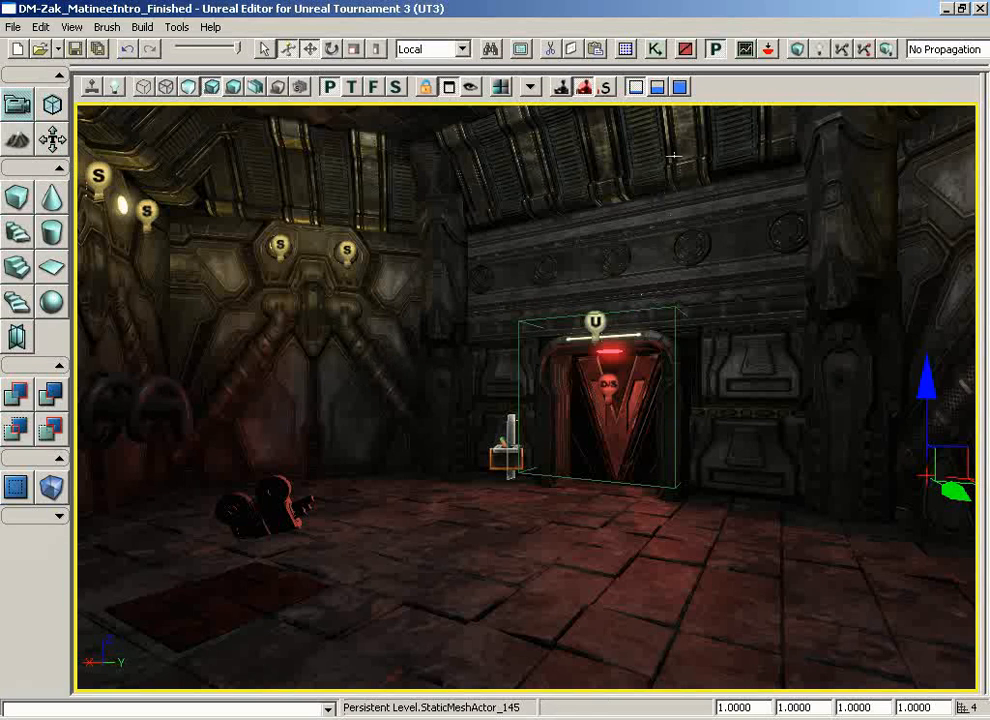
Open Kismet for the level and go into the DoorSequence subsequence
click(655, 50)
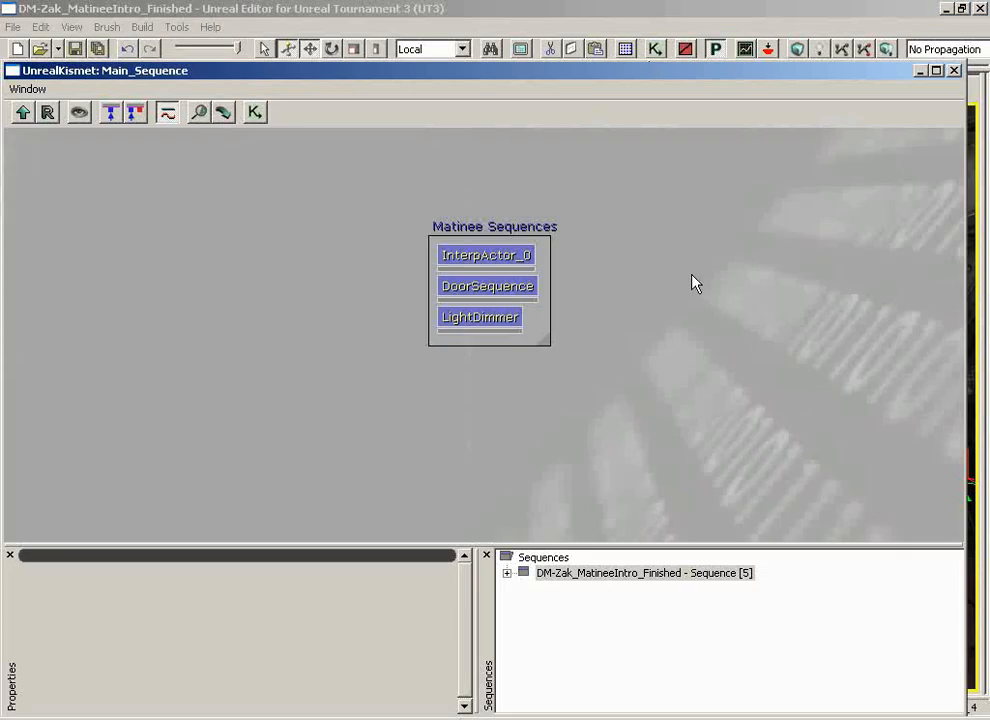
double_click(486, 292)
drag(484, 291, 850, 344)
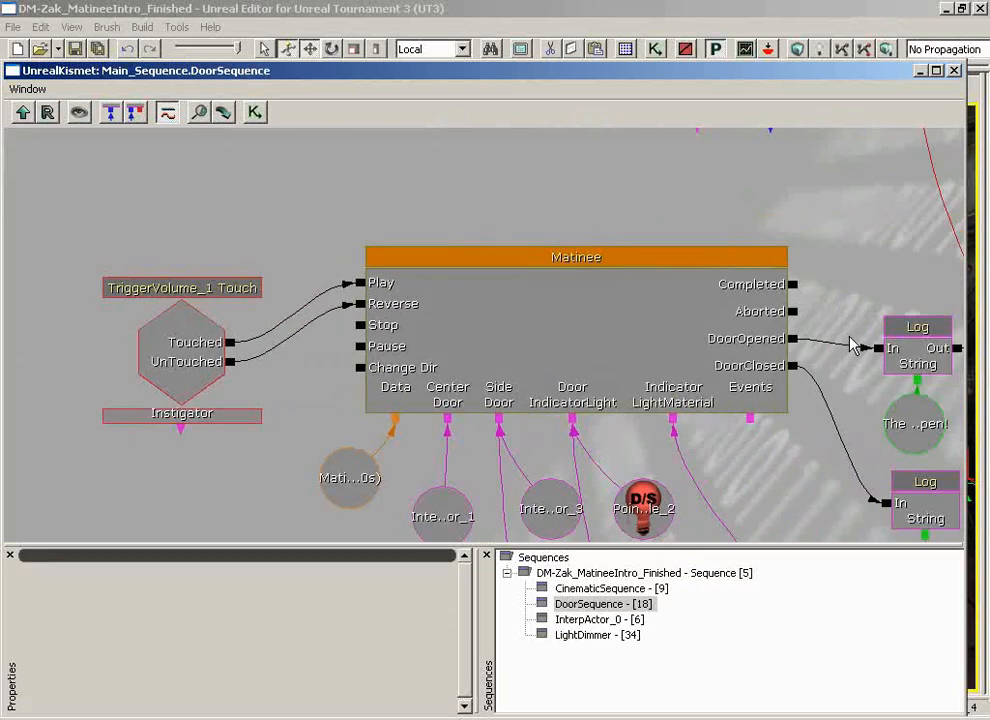
Examine the door's Matinee node, its Matinee Data object and the chain from DoorOpened to the BeginCinematic remote event
drag(794, 505, 753, 464)
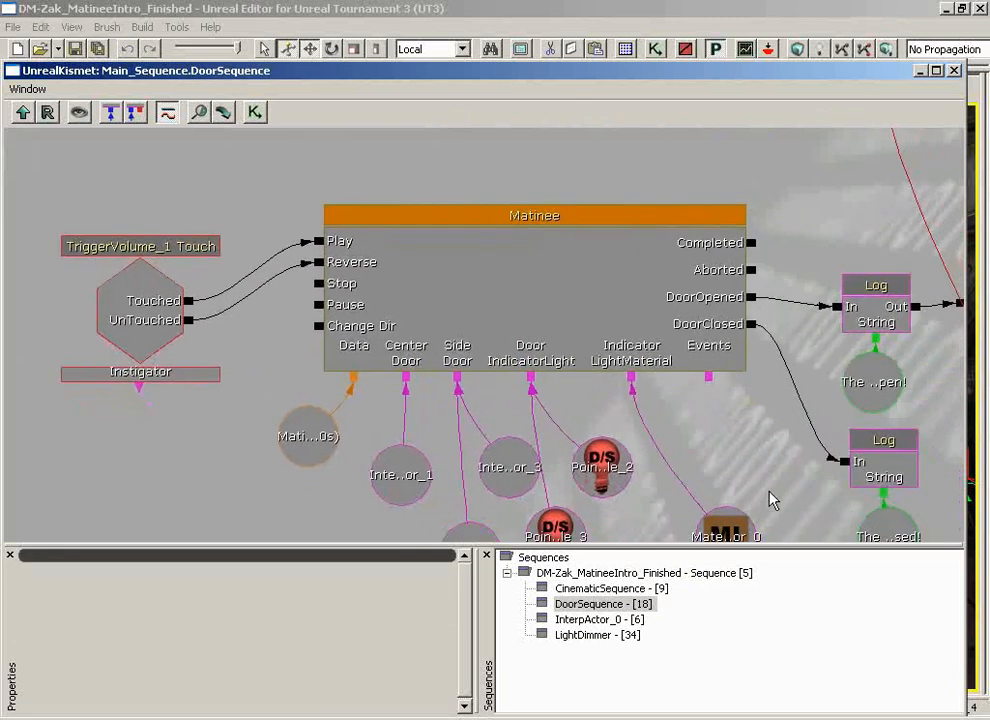
scroll(772, 500, down, 3)
click(516, 284)
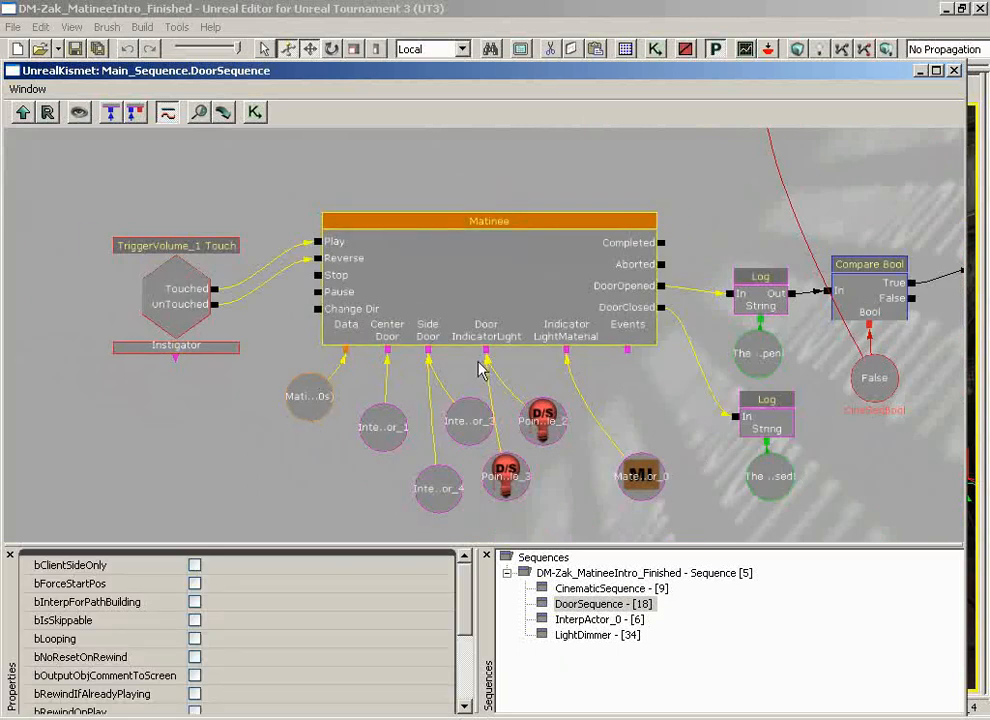
click(306, 415)
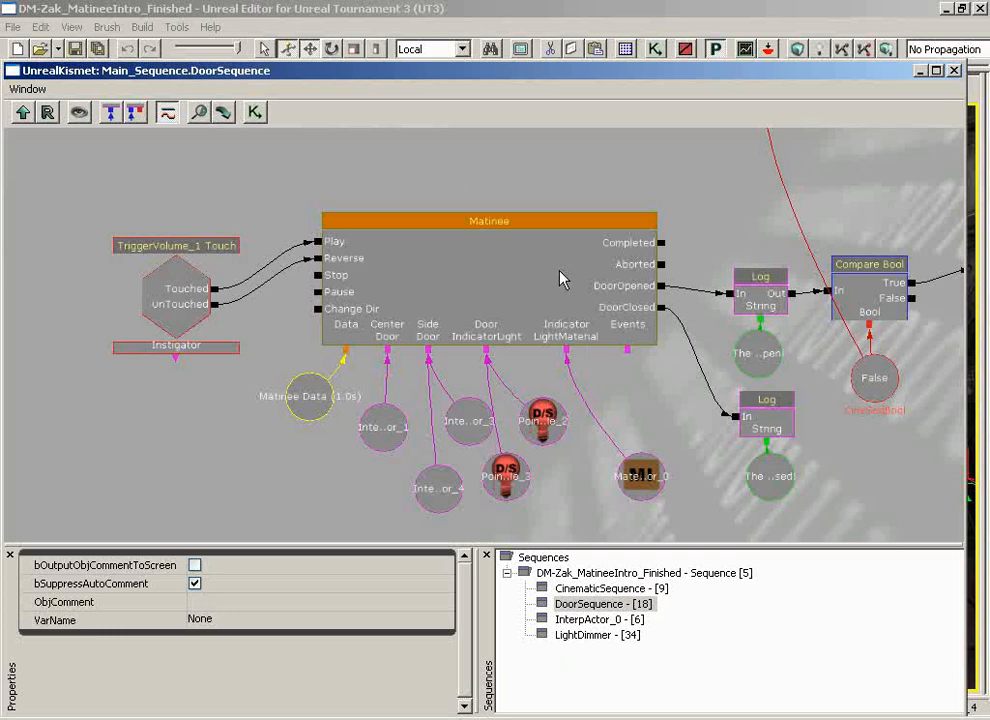
drag(676, 206, 780, 203)
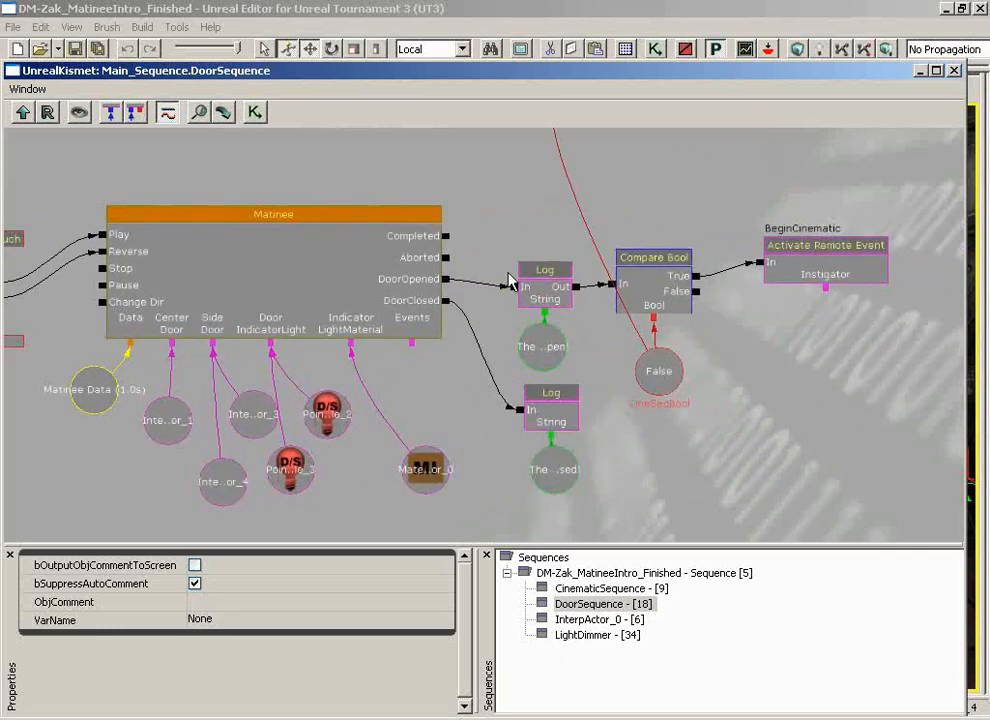
drag(586, 435, 825, 371)
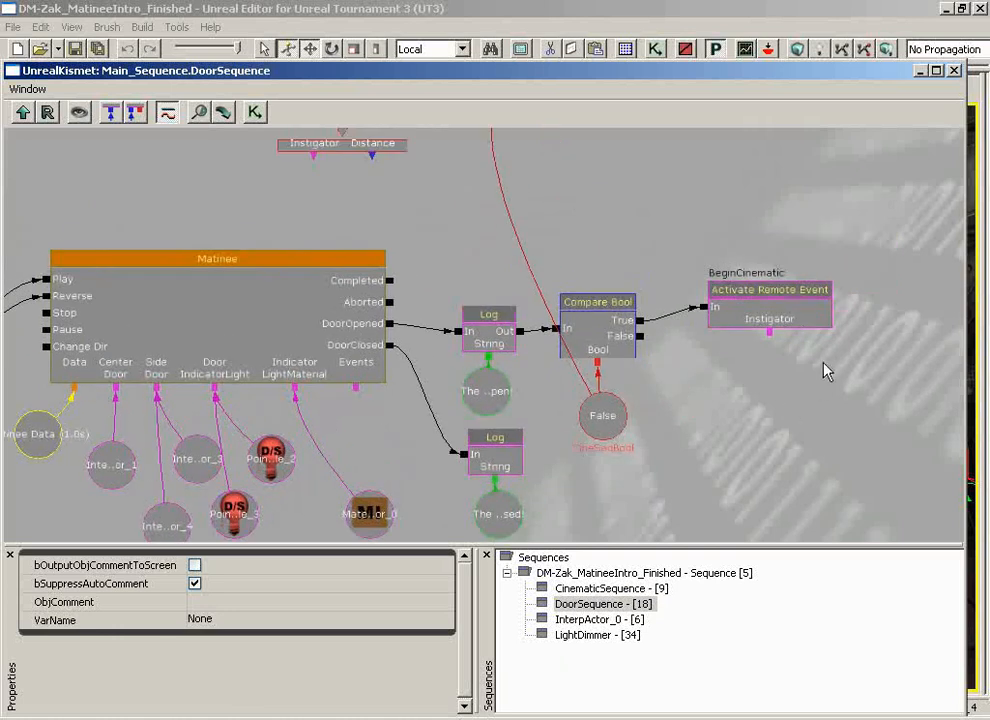
Add a new Matinee node in an empty area of the DoorSequence graph
drag(807, 444, 42, 173)
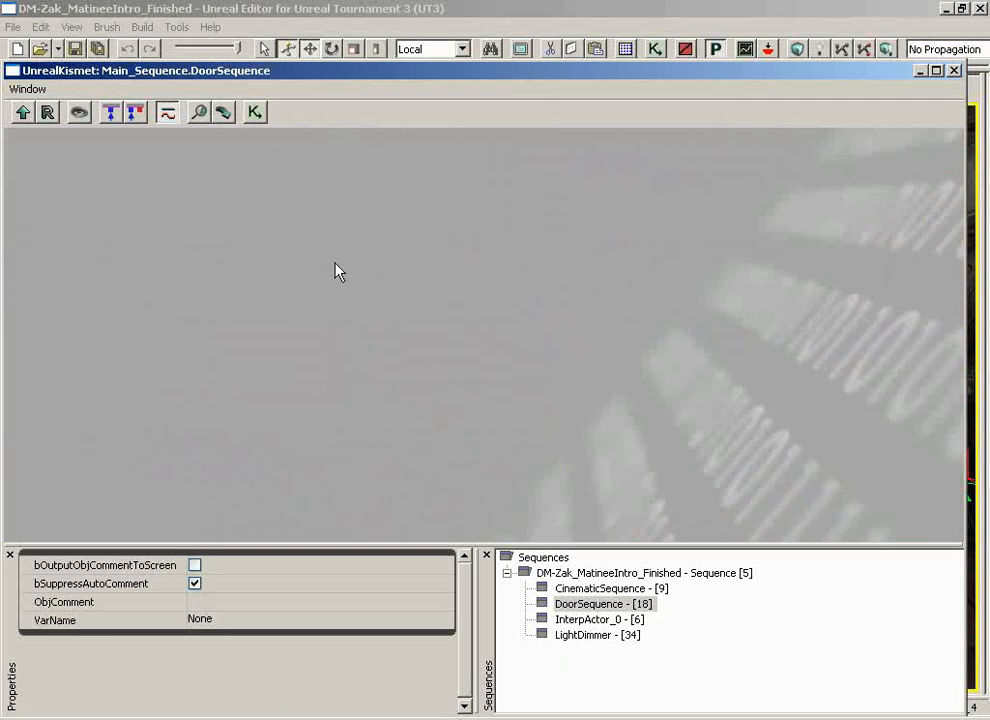
right_click(394, 273)
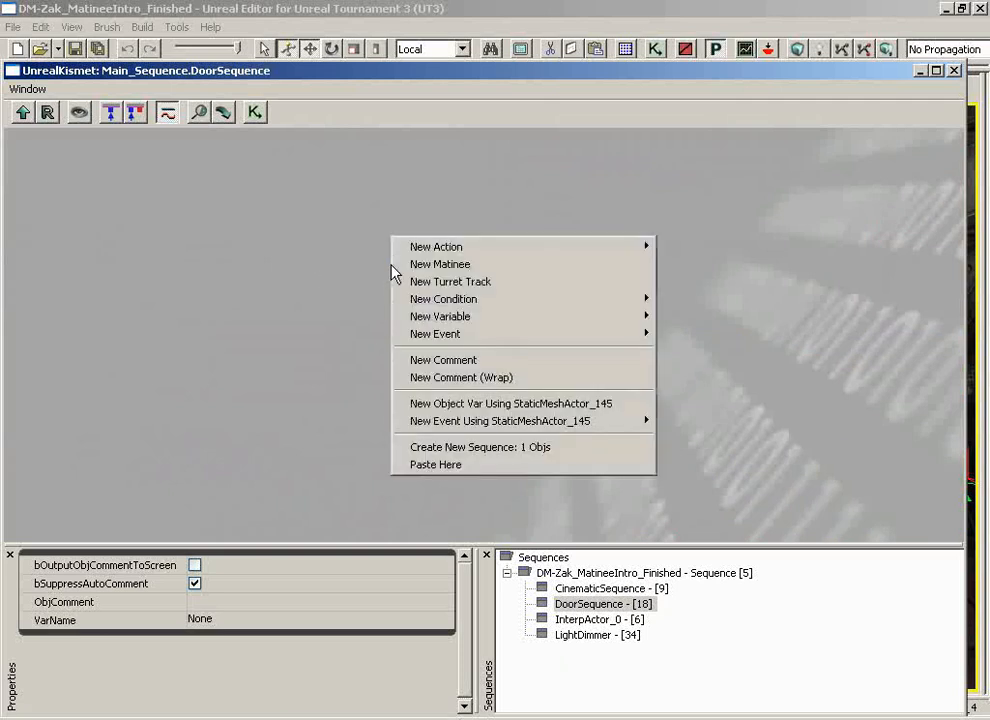
click(494, 267)
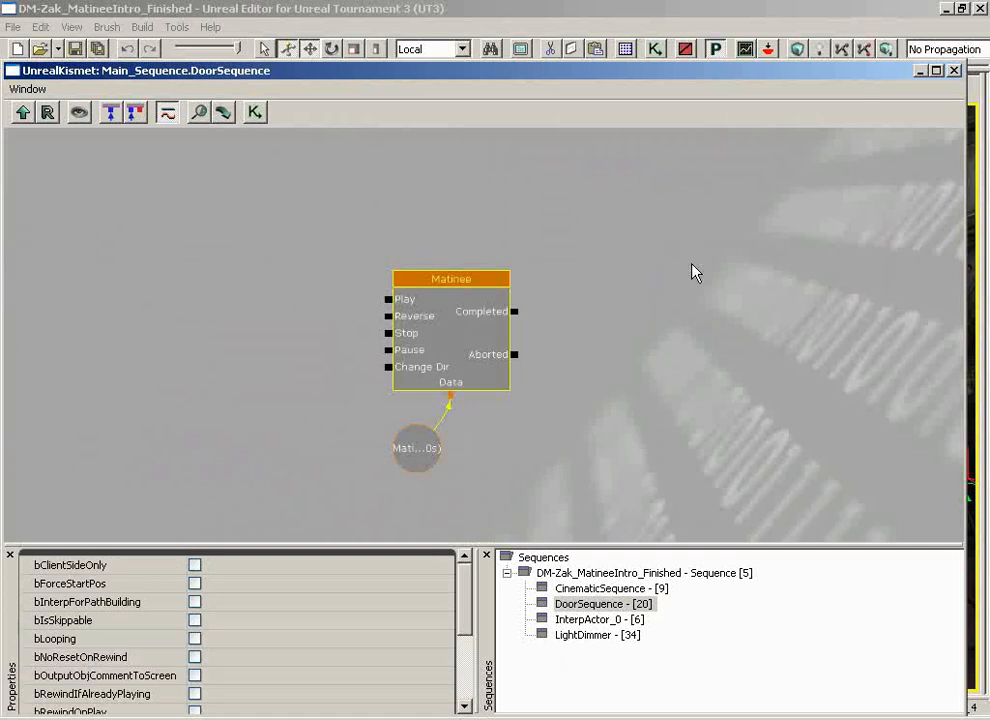
scroll(670, 292, up, 2)
drag(656, 362, 638, 391)
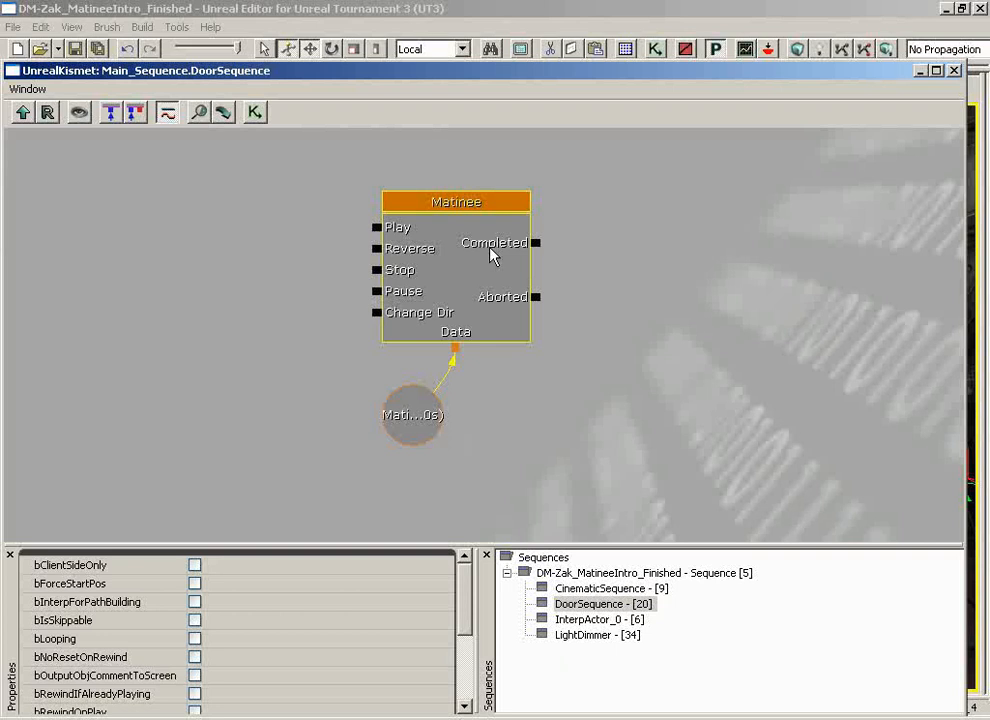
Inspect the new node's Matinee Data, open the empty Matinee, show its Curve Editor and close it
click(420, 424)
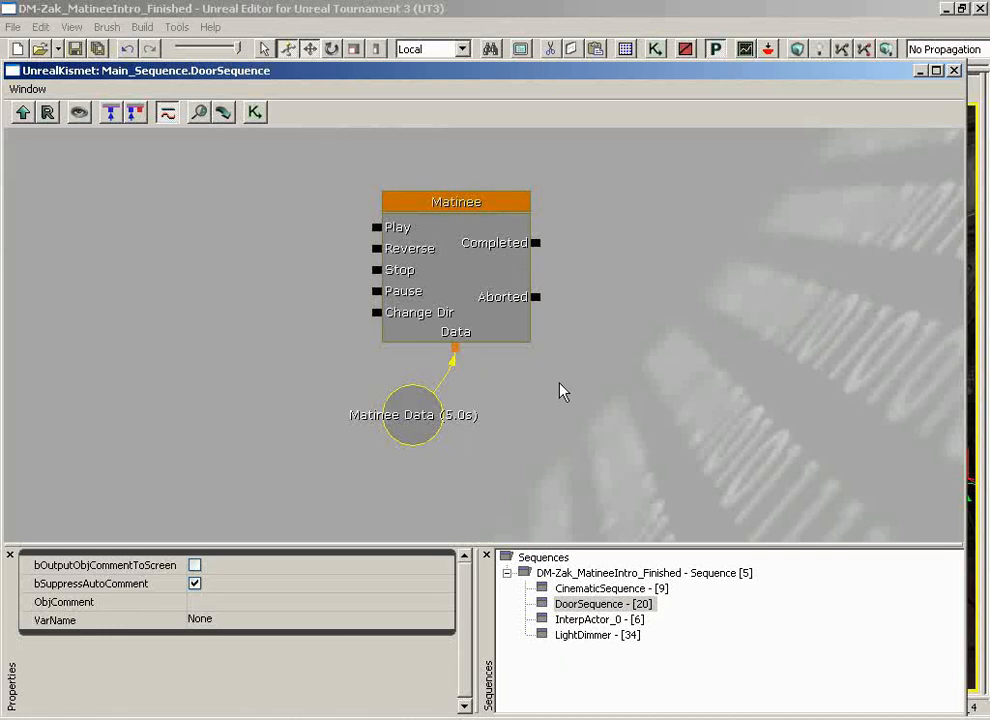
click(488, 300)
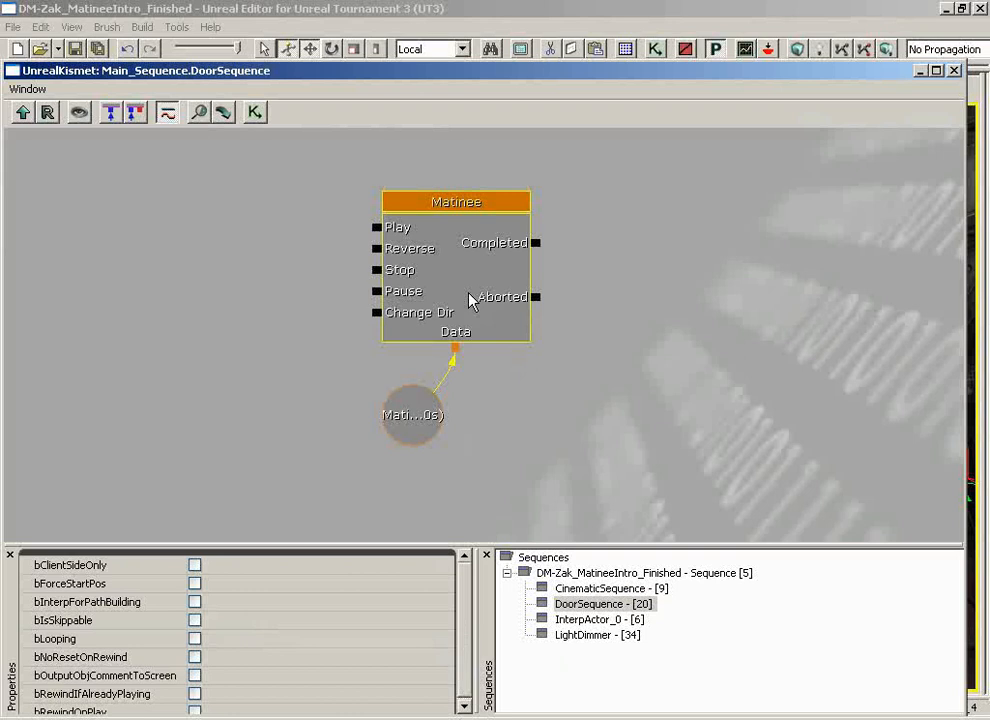
double_click(470, 300)
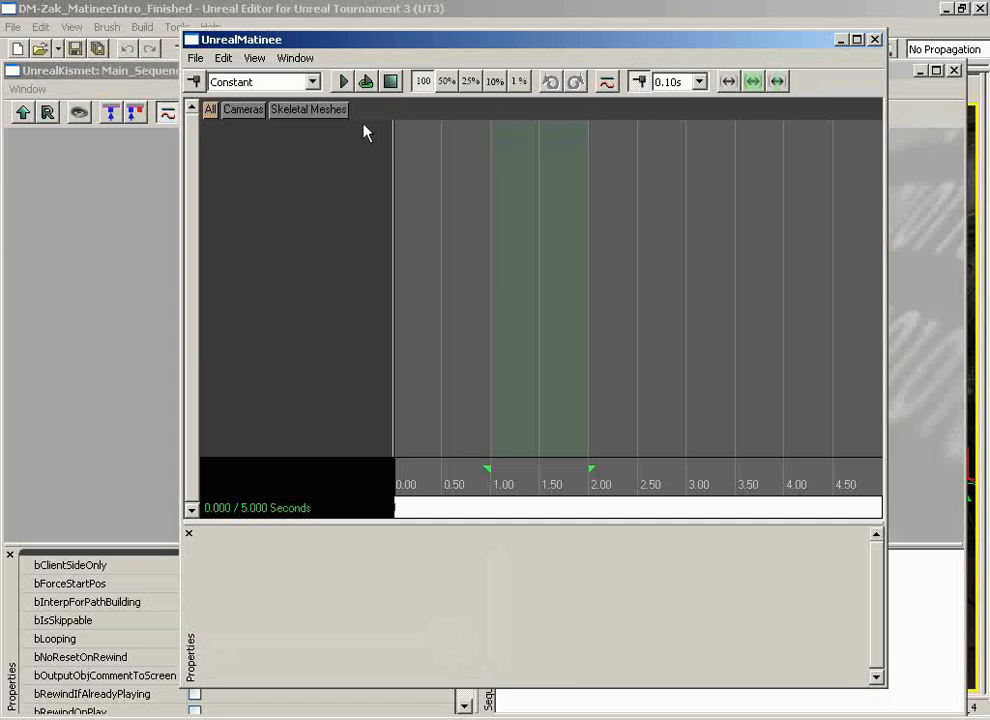
click(606, 84)
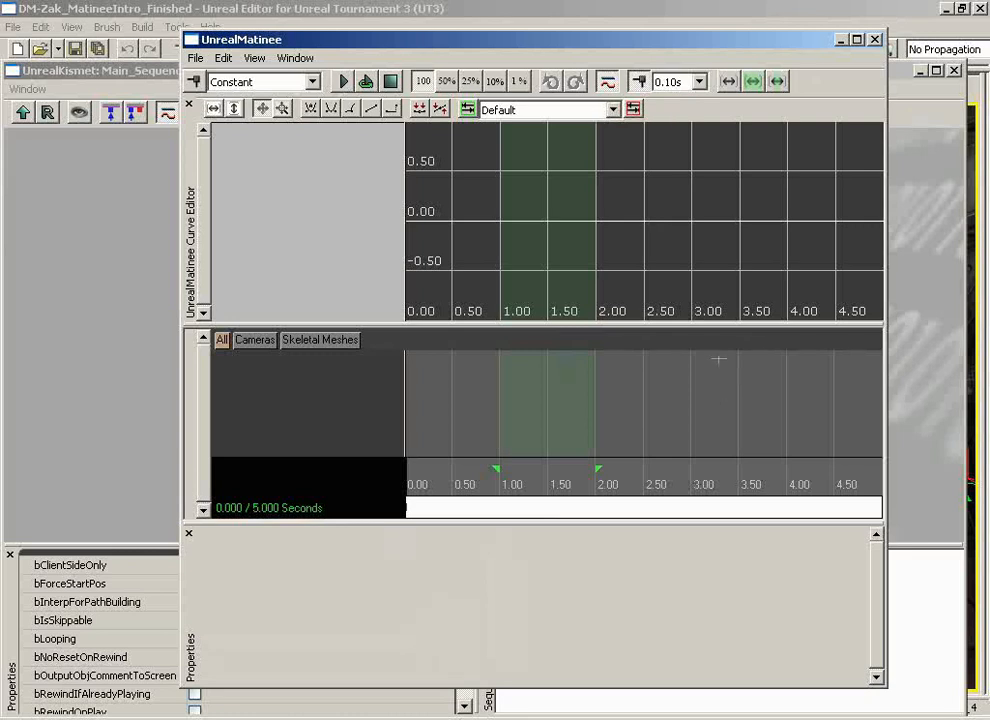
click(874, 39)
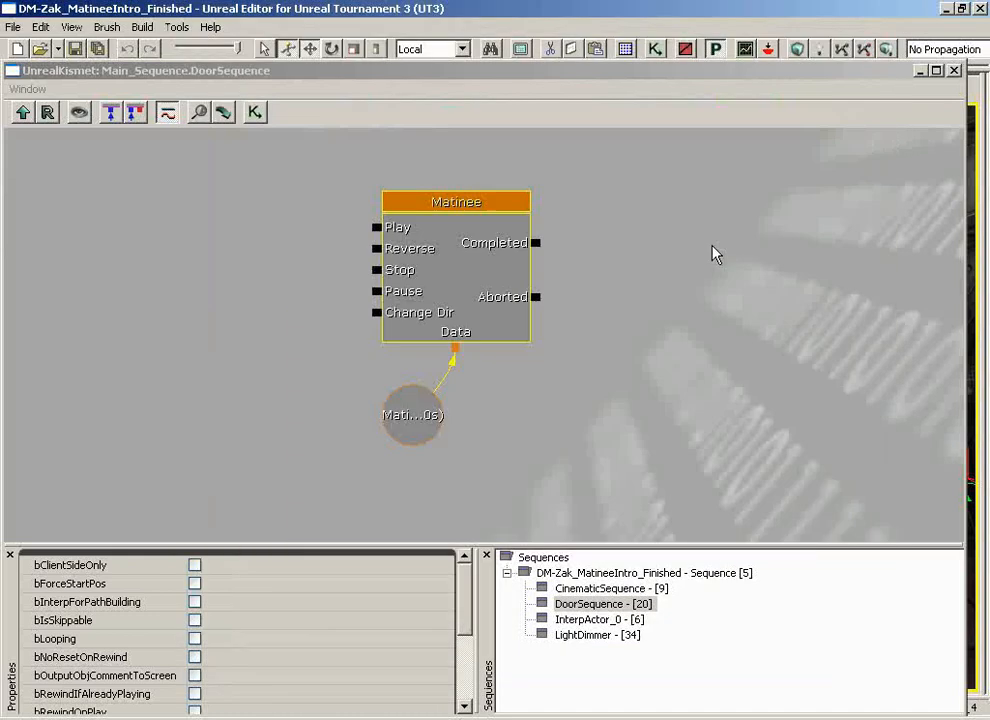
Delete the new Matinee node together with its Matinee Data object
ctrl+alt+drag(643, 228, 356, 462)
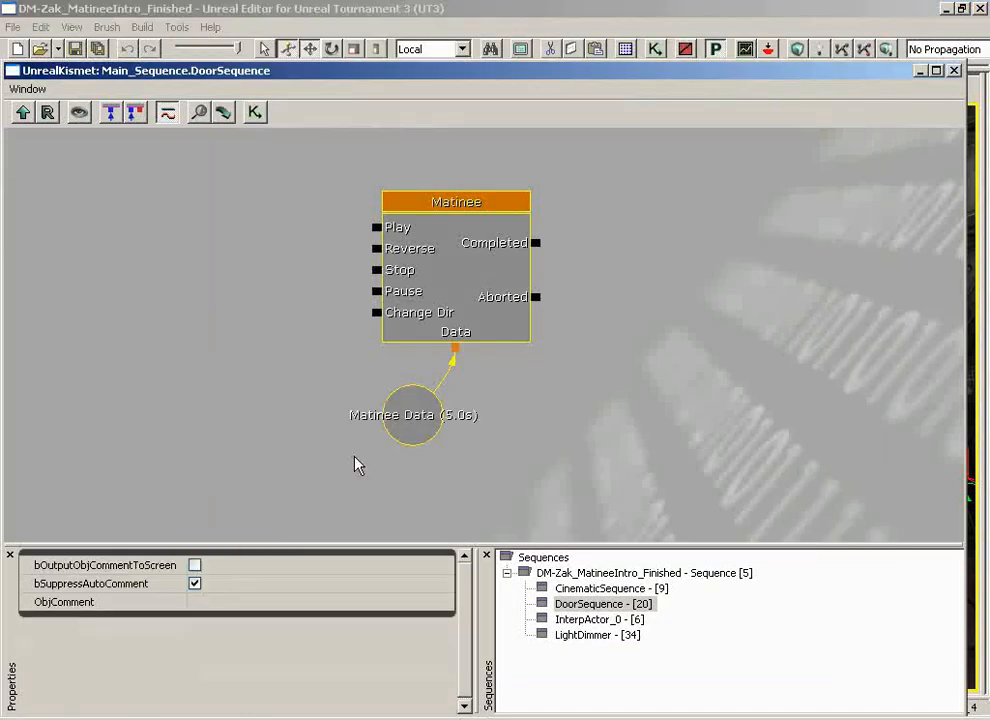
key(Delete)
Open the door's existing Matinee and hide the Curve Editor to view its groups and tracks
drag(381, 364, 964, 536)
click(490, 300)
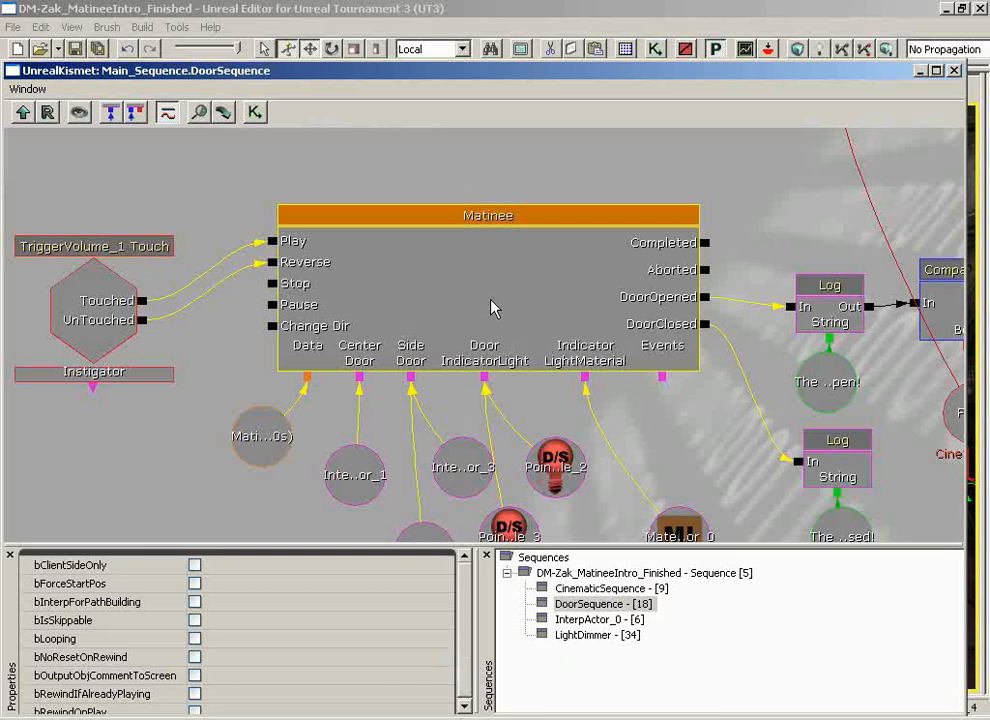
double_click(490, 307)
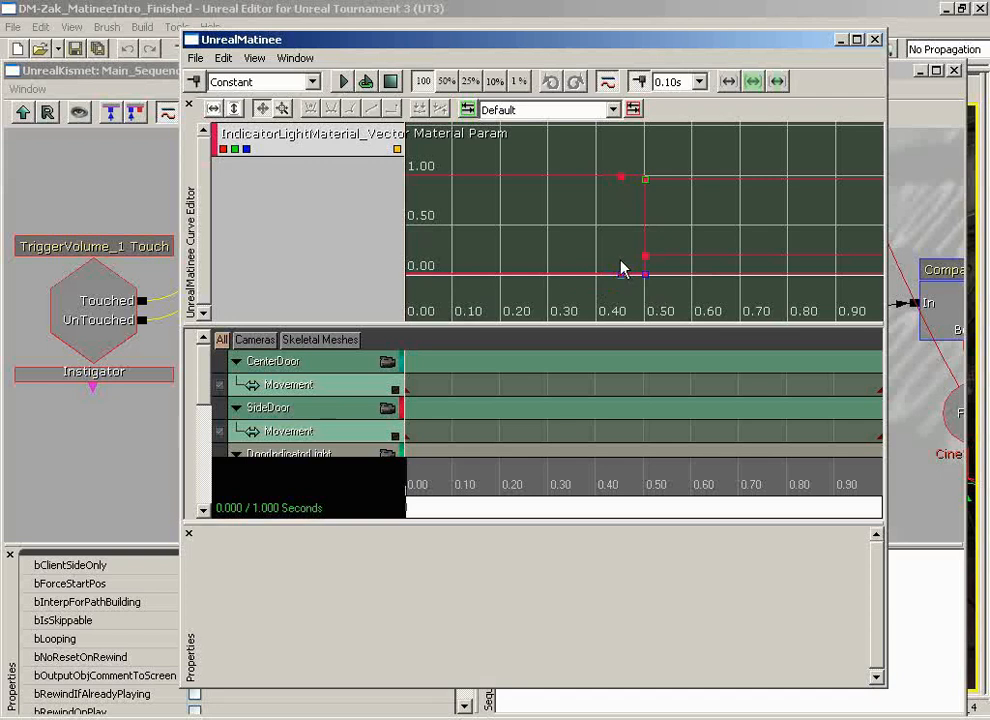
click(607, 84)
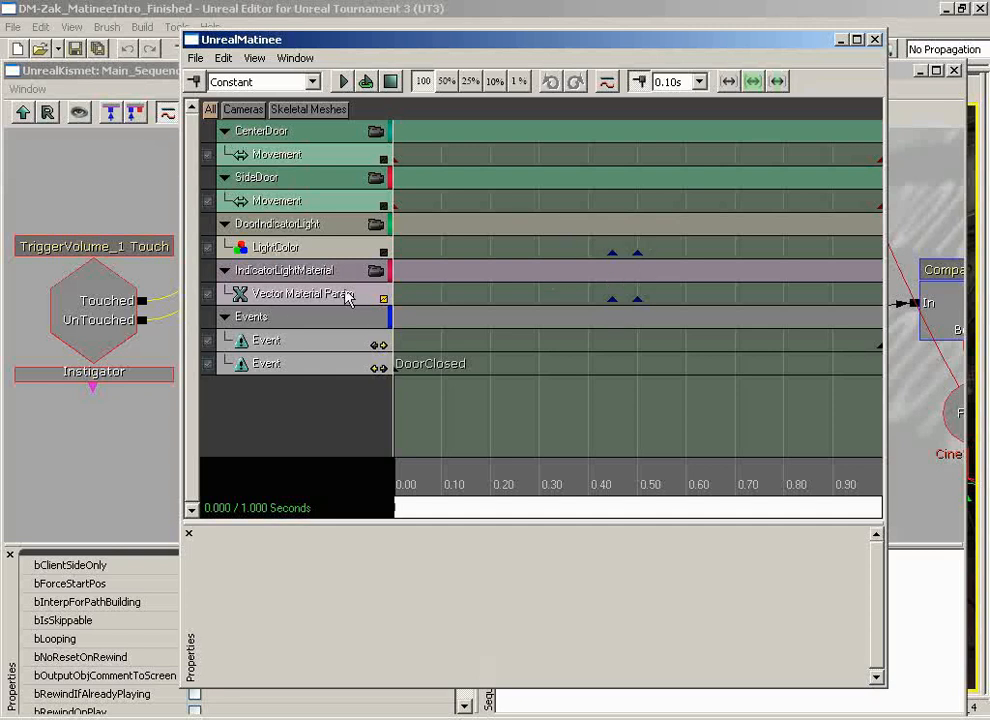
Check the properties of IndicatorLightMaterial's Vector Material Param track, and close Matinee and Kismet
click(302, 294)
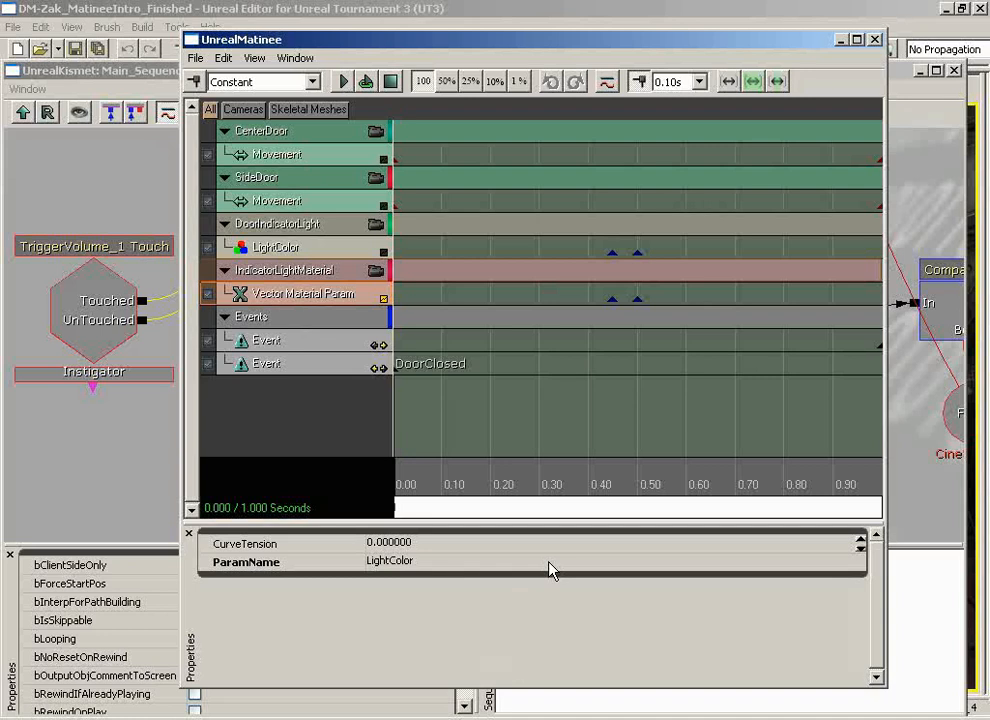
click(875, 39)
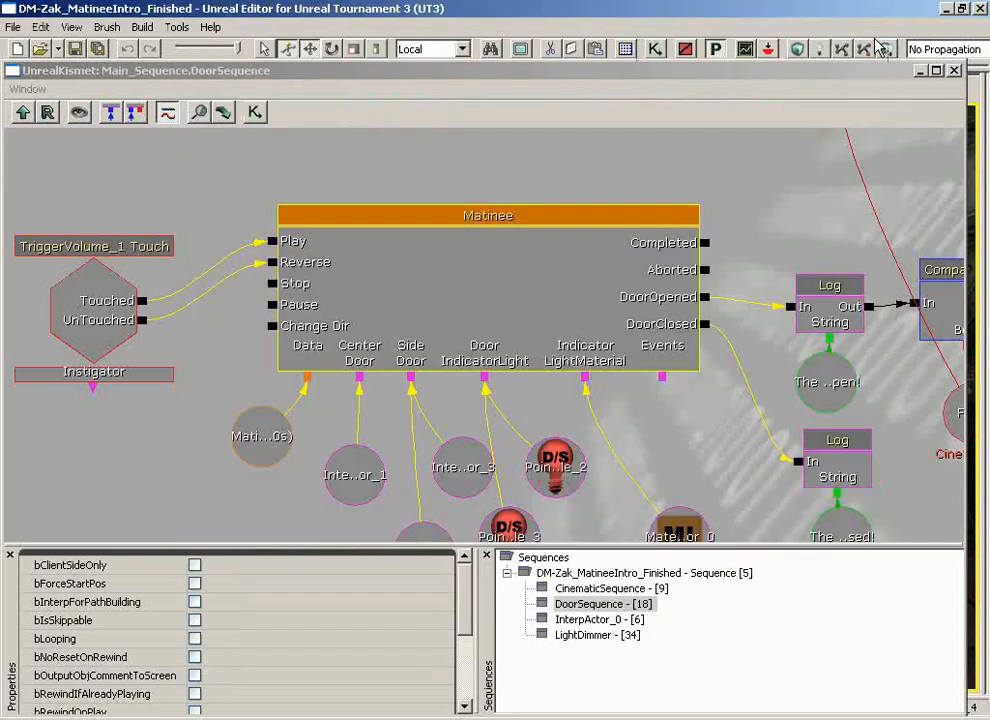
click(955, 71)
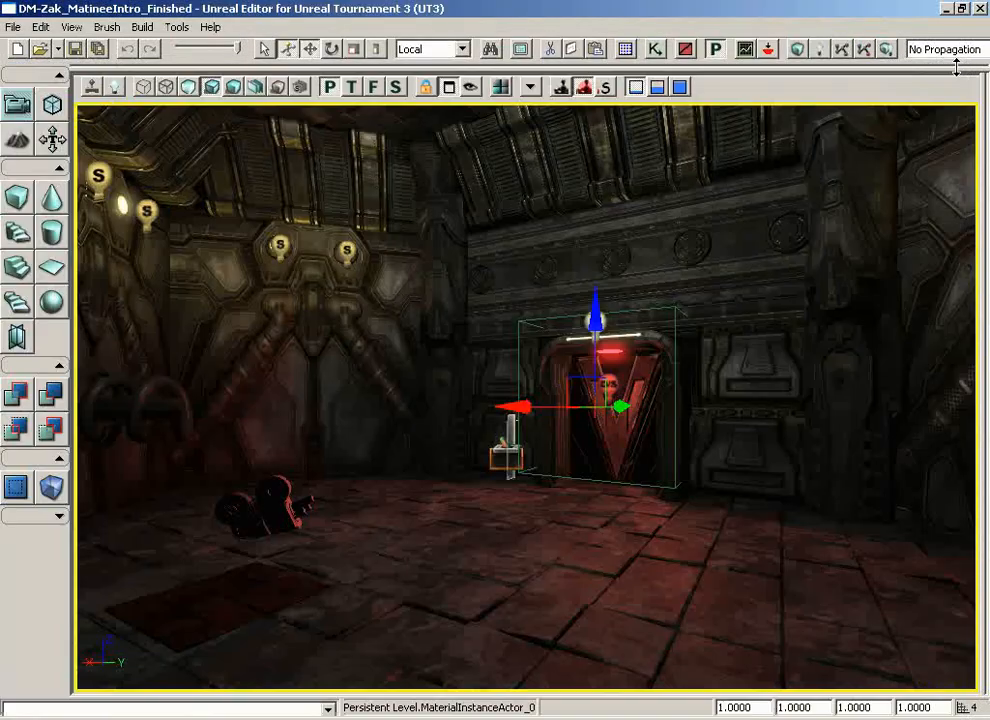